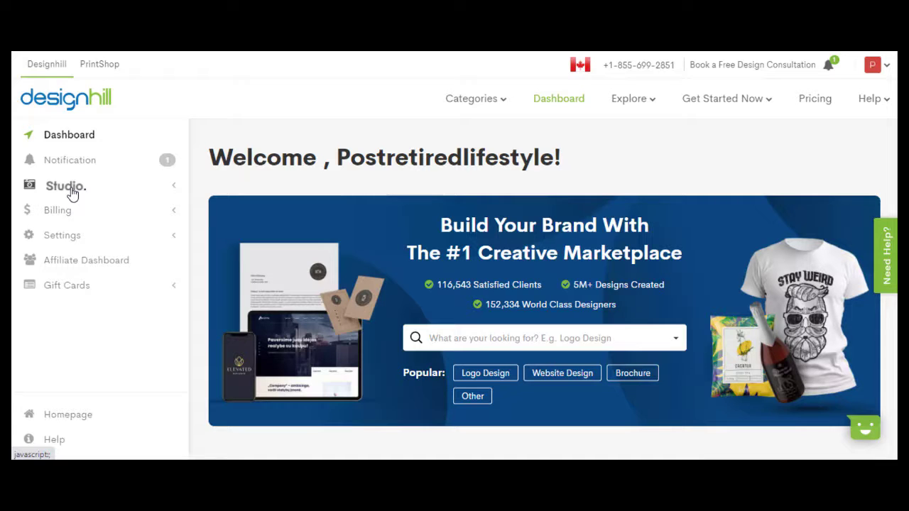
- Open the Studio dashboard and look through its design categories and saved designs
left_click(71, 193)
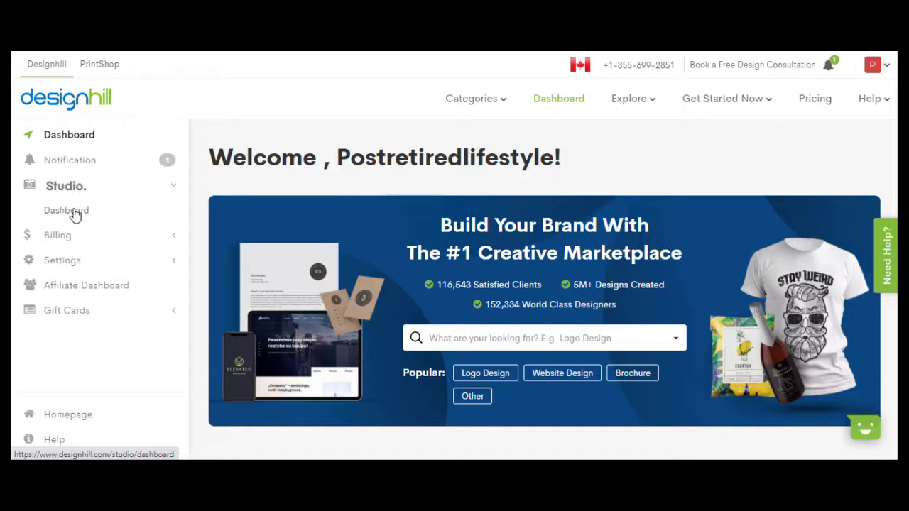
left_click(74, 212)
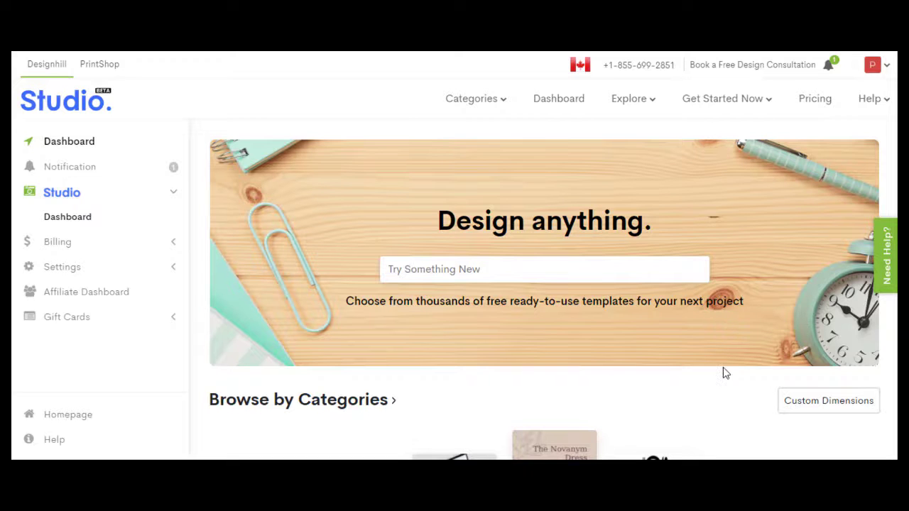
scroll(724, 388, "down", 3)
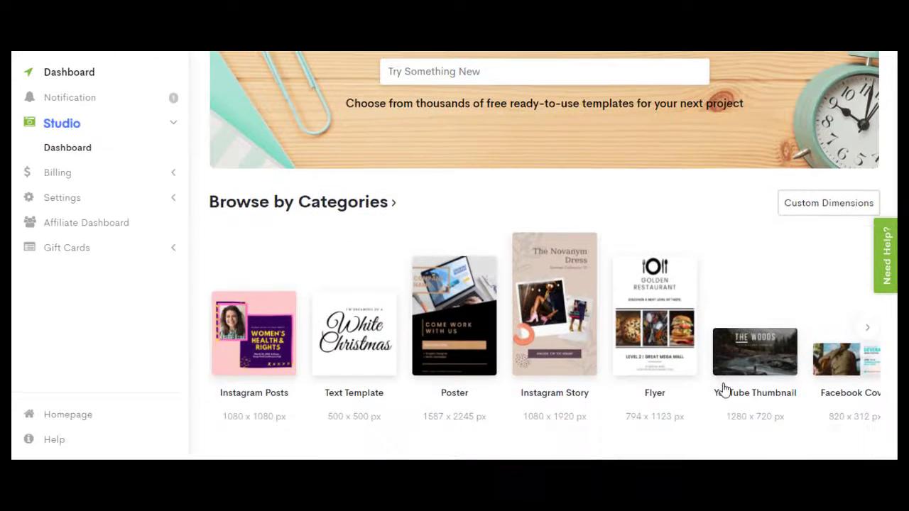
scroll(724, 389, "down", 1)
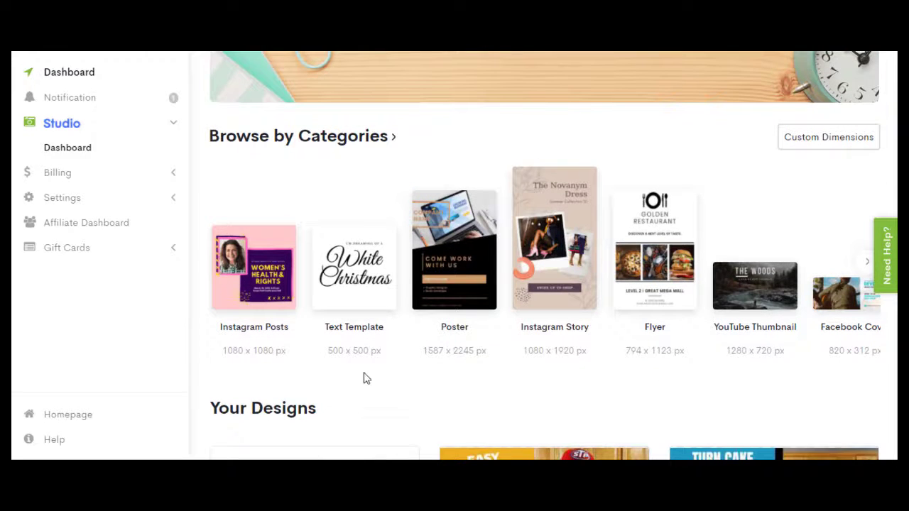
scroll(260, 341, "down", 4)
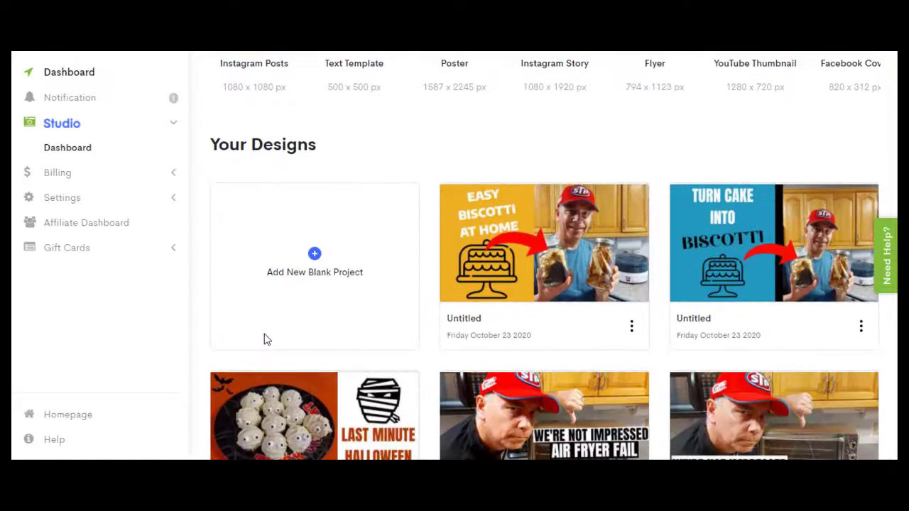
scroll(265, 338, "up", 2)
scroll(263, 336, "up", 2)
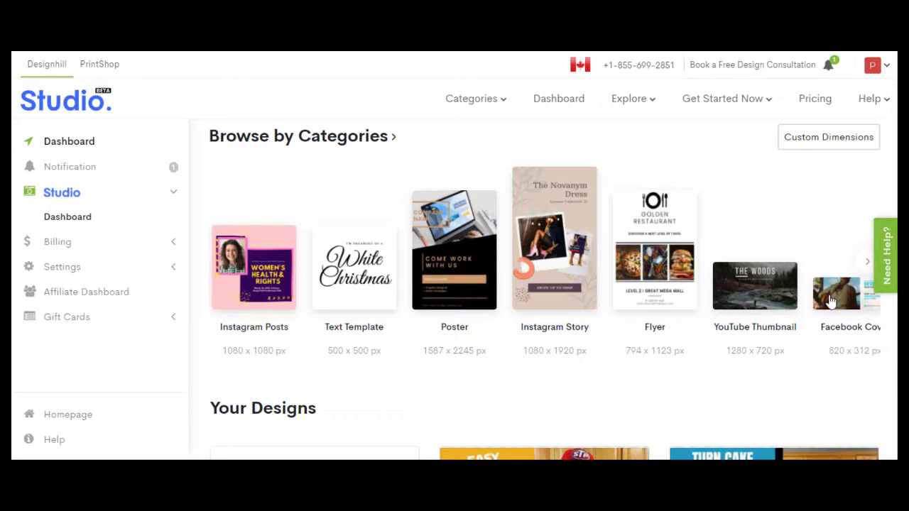
- Browse the design categories and start a new YouTube Thumbnail project at 1280 x 720 px
left_click(863, 264)
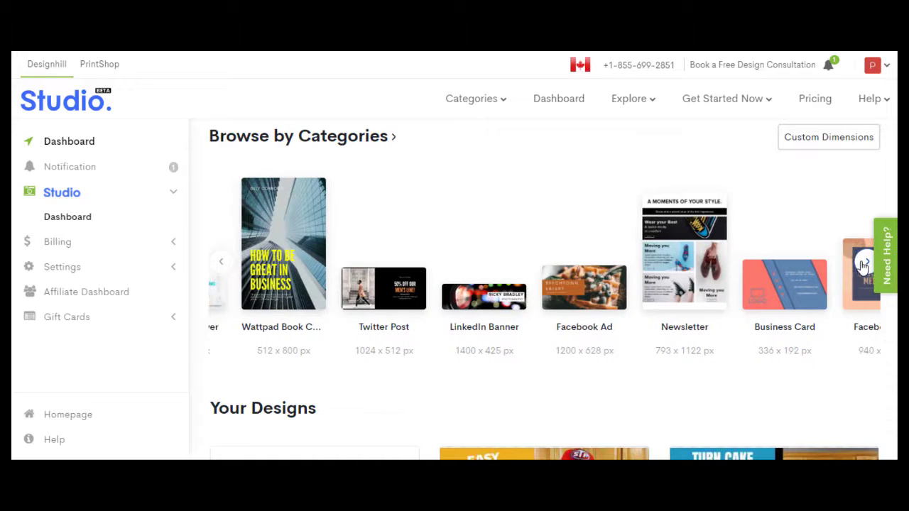
left_click(222, 264)
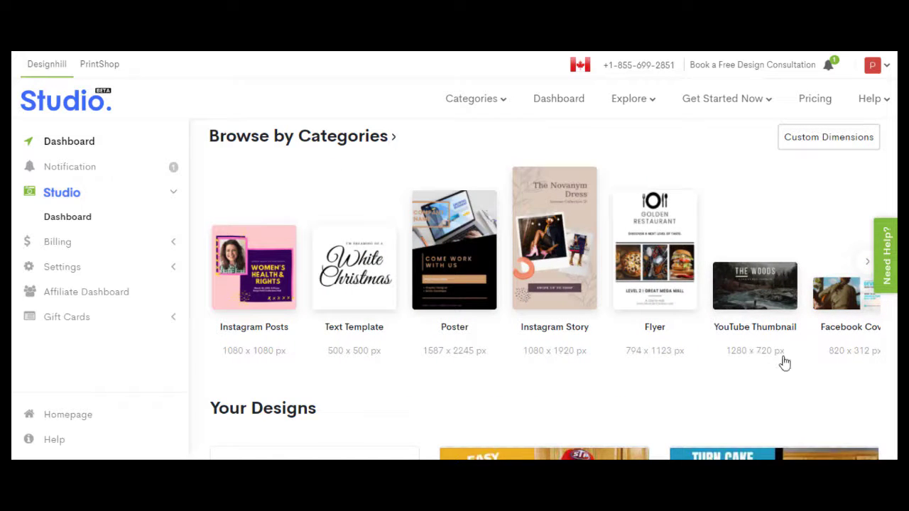
left_click(750, 305)
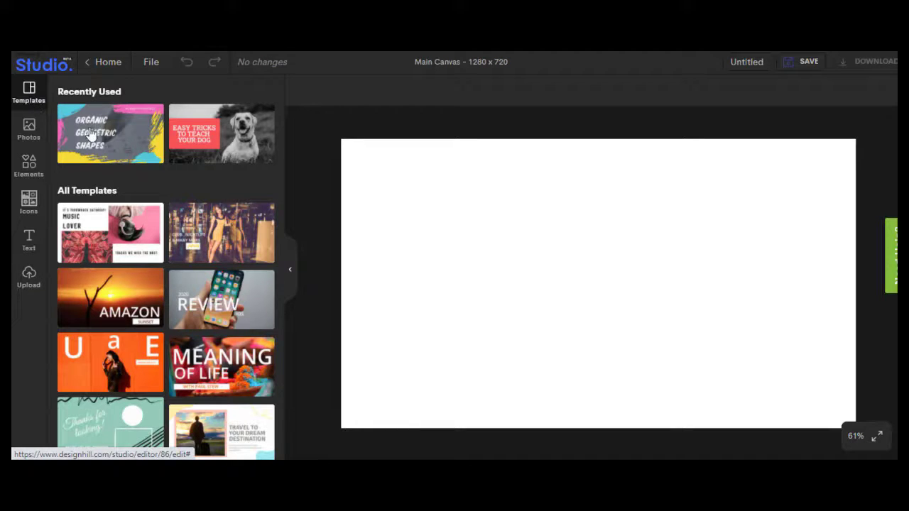
scroll(219, 305, "down", 1)
scroll(219, 305, "down", 10)
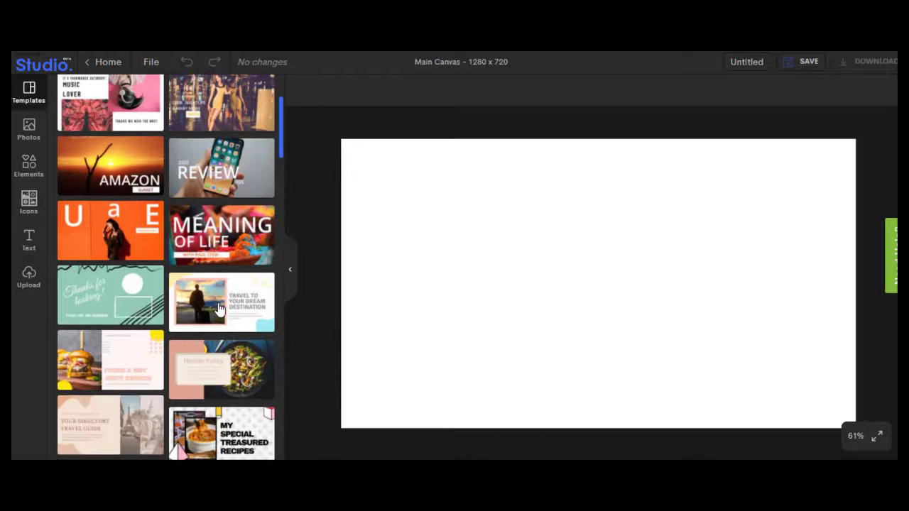
scroll(219, 312, "up", 10)
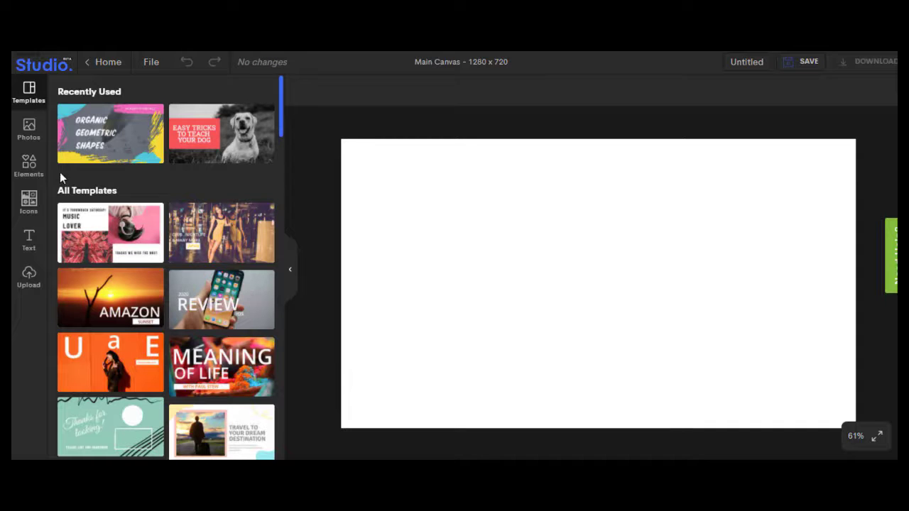
- Search the photo library for "pumpkins" and add the first photo of orange pumpkins to the canvas
left_click(29, 129)
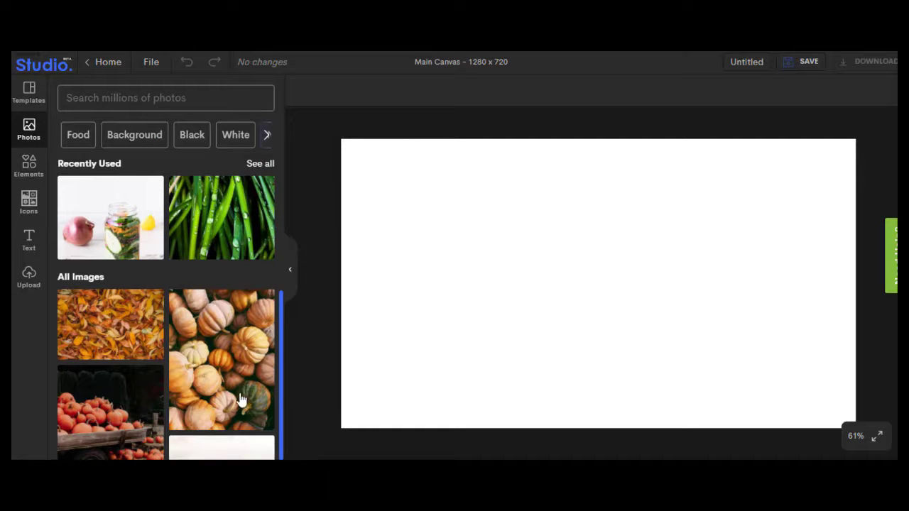
scroll(240, 400, "down", 3)
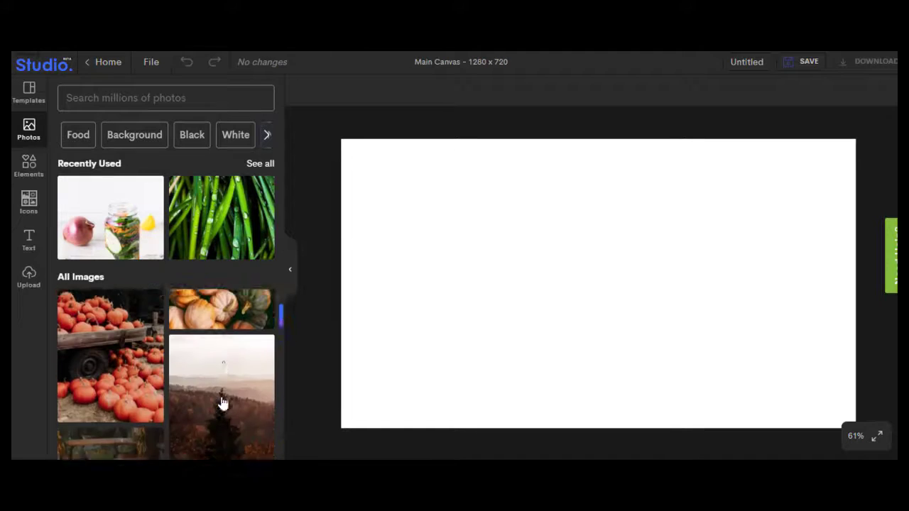
scroll(223, 402, "up", 1)
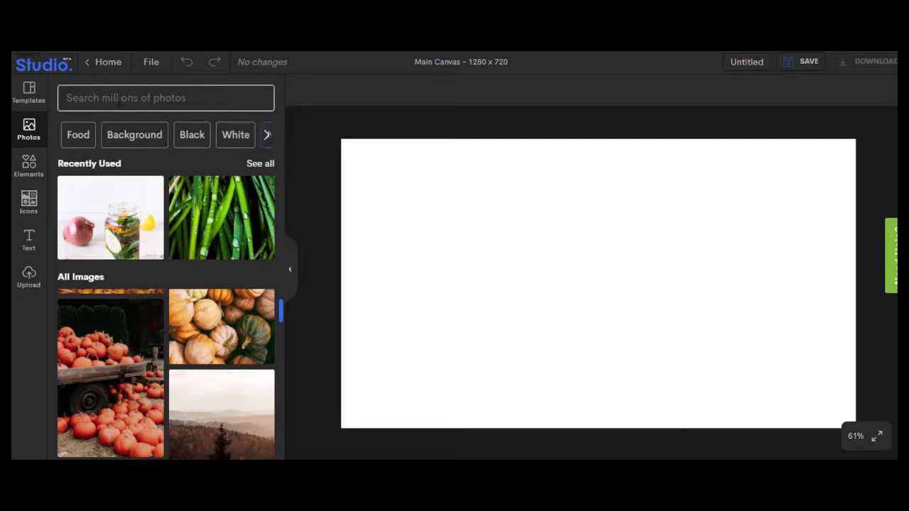
left_click(121, 99)
type("pumpk")
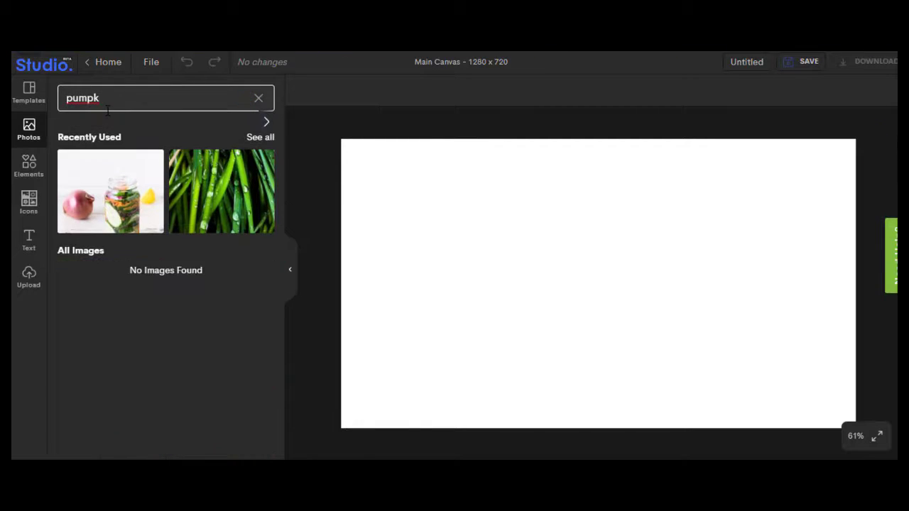
type("ins")
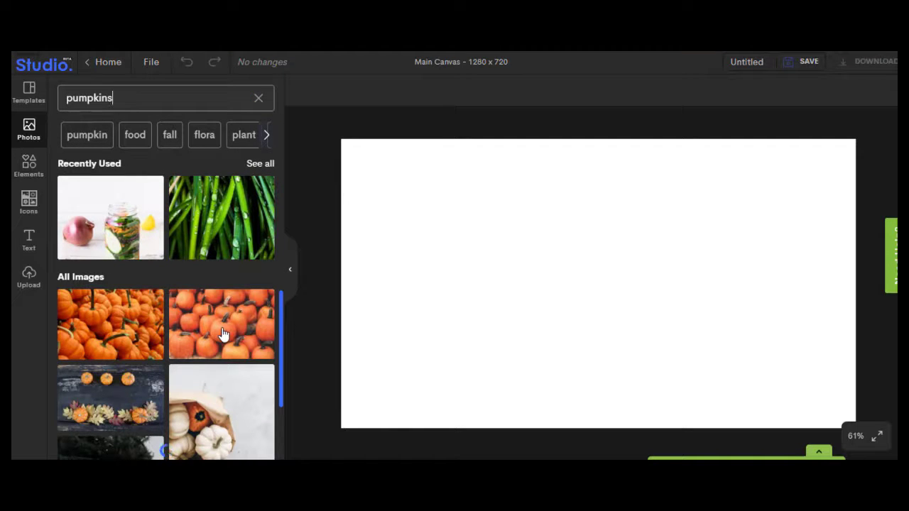
left_click(134, 330)
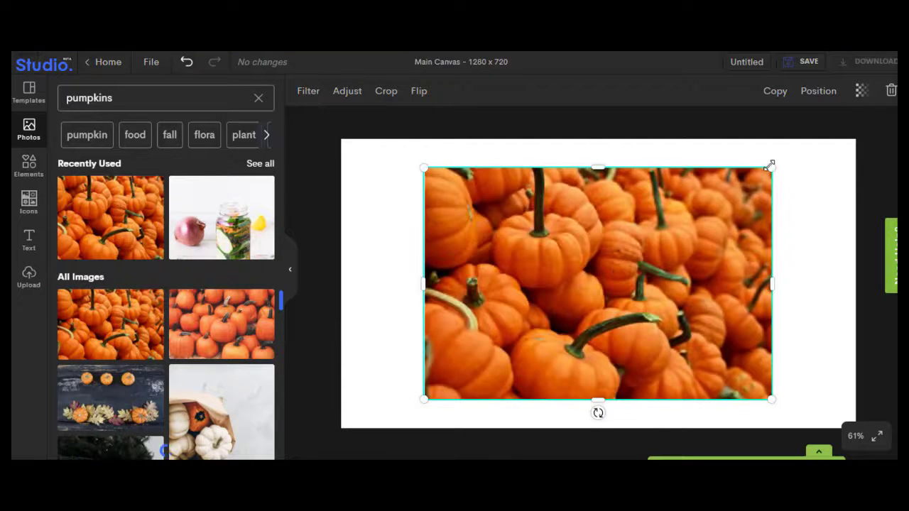
- Stretch the pumpkin photo over the whole canvas up to every edge, and delete it from the design
left_click_drag(772, 168, 817, 165)
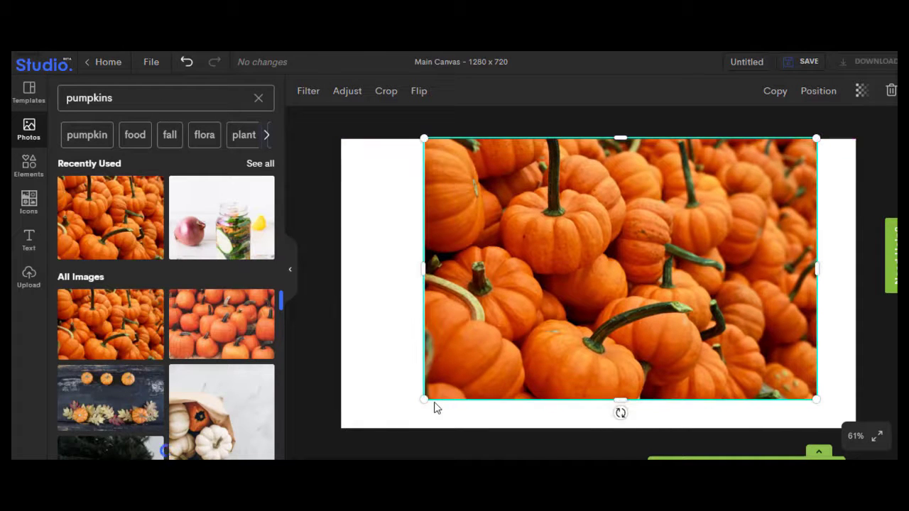
left_click_drag(428, 407, 388, 435)
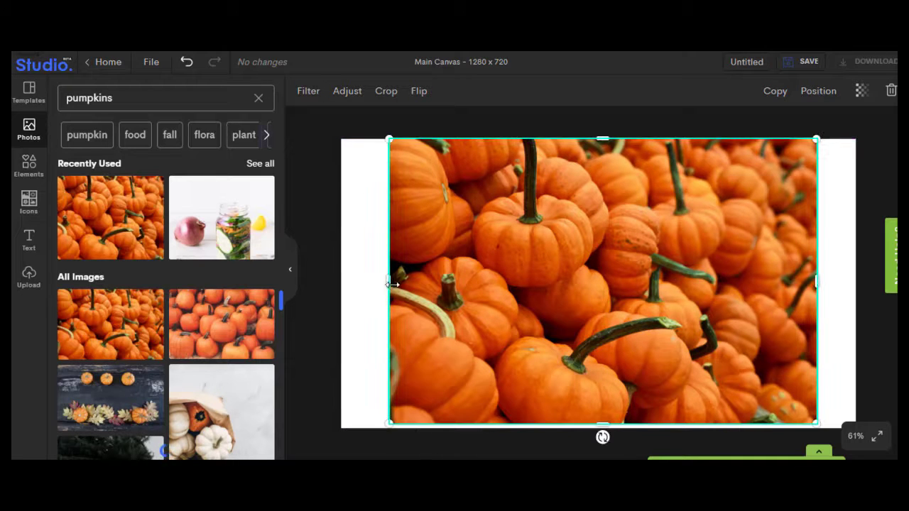
left_click_drag(390, 283, 341, 285)
mouse_move(580, 146)
left_mouse_down()
mouse_move(578, 138)
mouse_move(574, 154)
mouse_move(581, 140)
left_mouse_up()
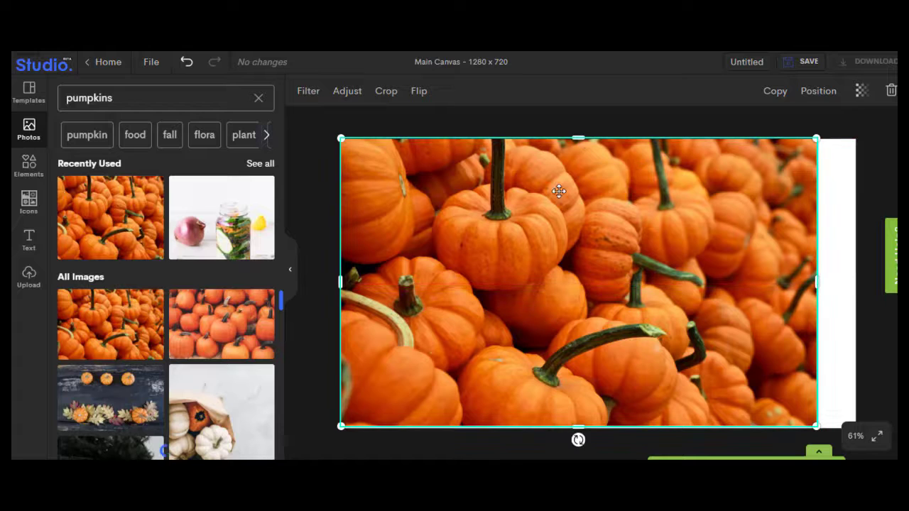
mouse_move(578, 426)
left_mouse_down()
mouse_move(577, 439)
mouse_move(576, 431)
left_mouse_up()
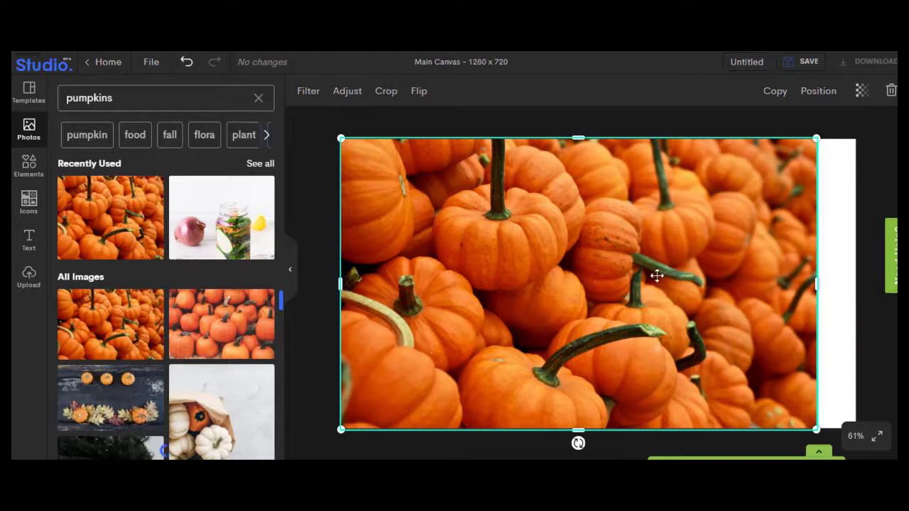
left_click_drag(816, 284, 858, 291)
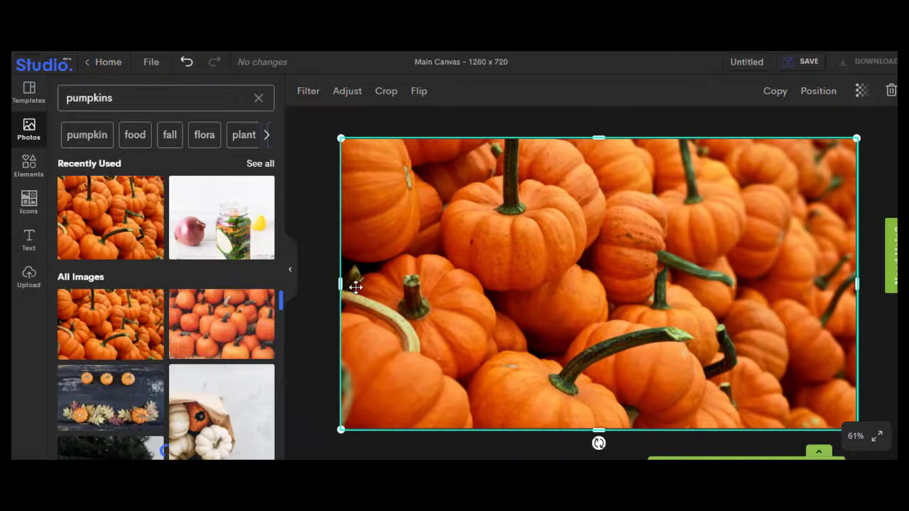
left_click_drag(341, 285, 338, 283)
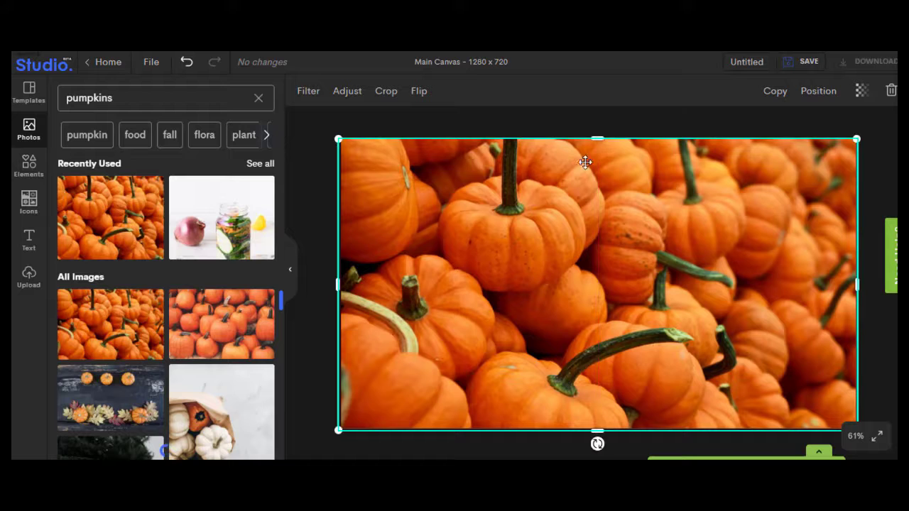
left_click_drag(598, 139, 595, 136)
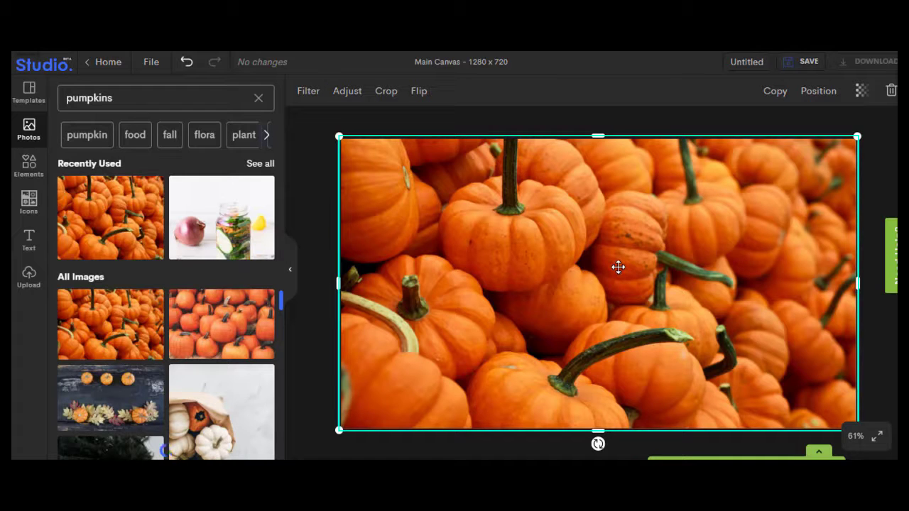
left_click(891, 92)
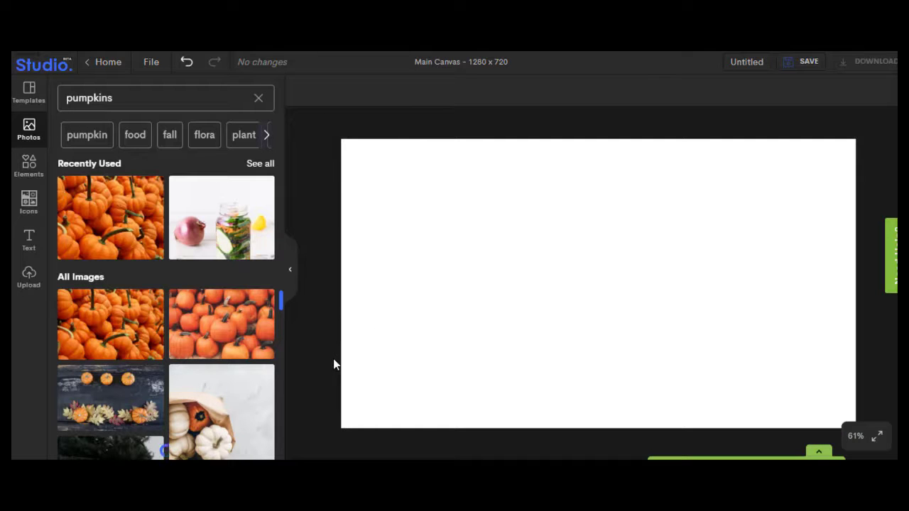
- Add the solid square from the recently used shapes to the blank canvas
left_click(34, 171)
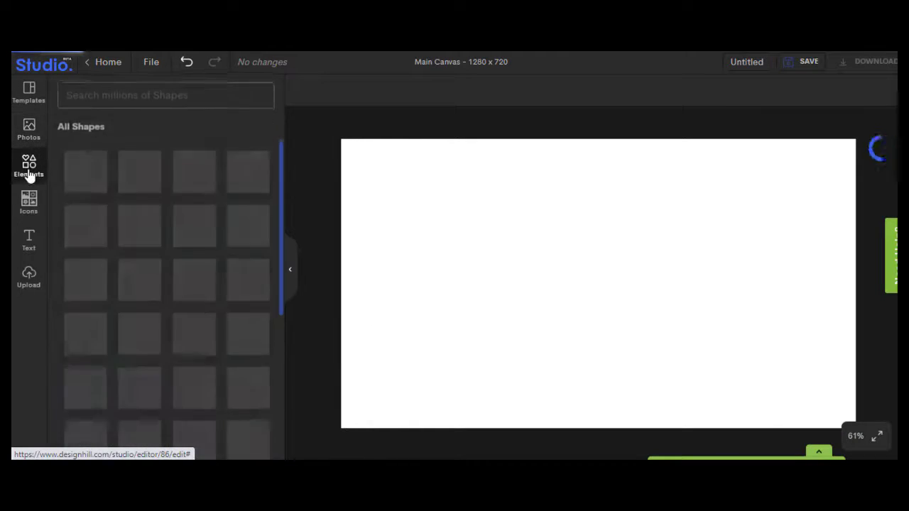
scroll(193, 304, "down", 1)
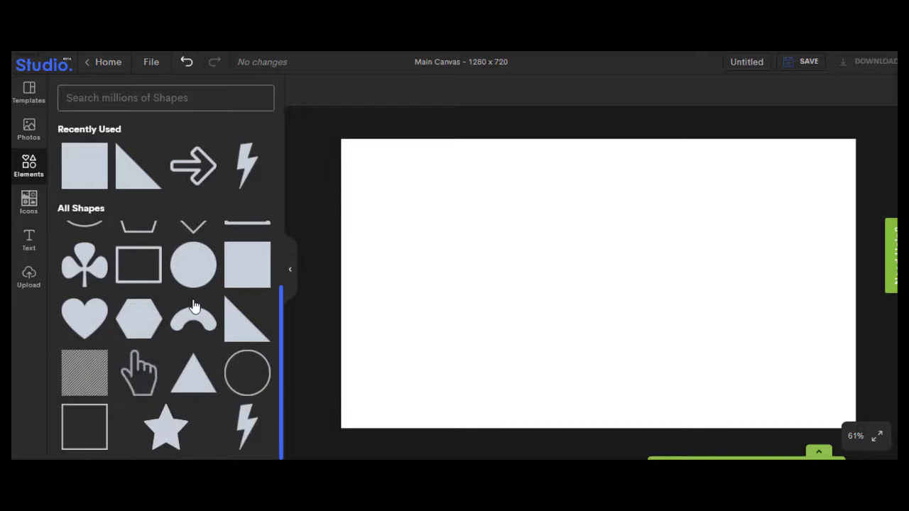
scroll(196, 310, "up", 1)
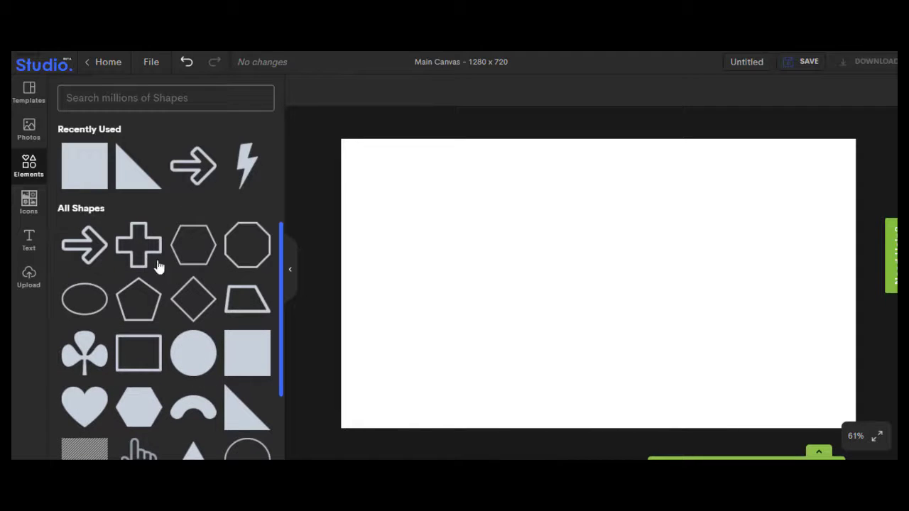
left_click(89, 184)
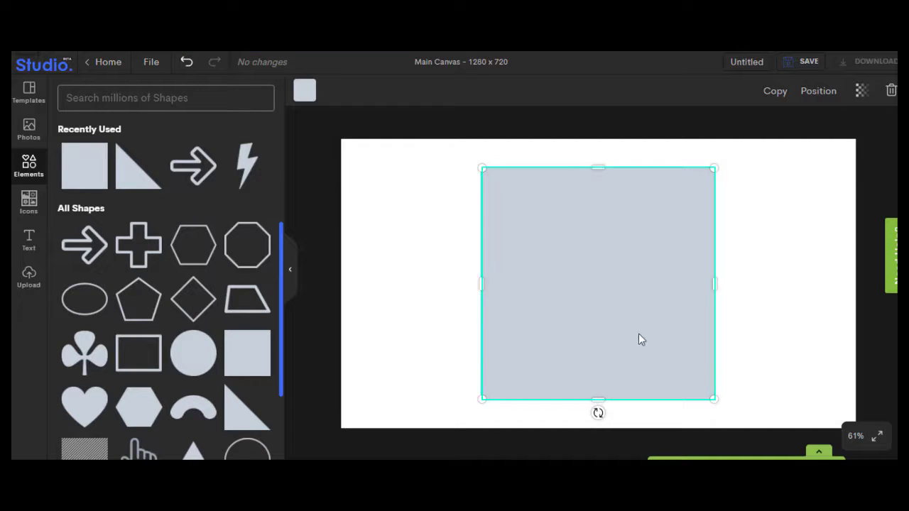
- Try black and the custom teal #169595 as fill colours for the square
left_click(303, 92)
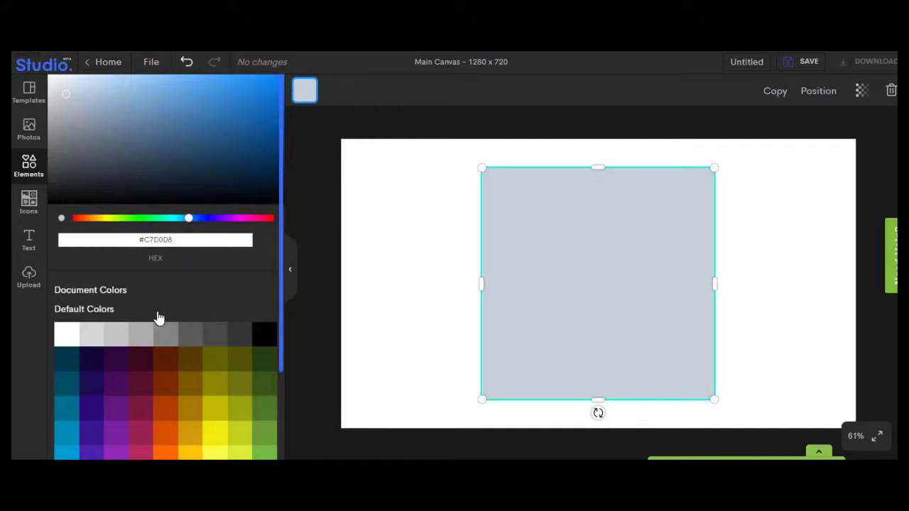
left_click(260, 334)
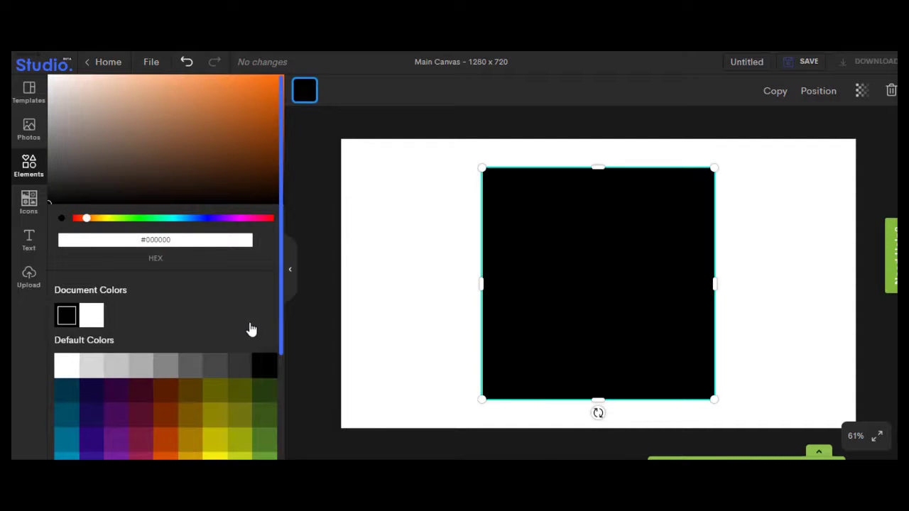
left_click_drag(88, 226, 169, 226)
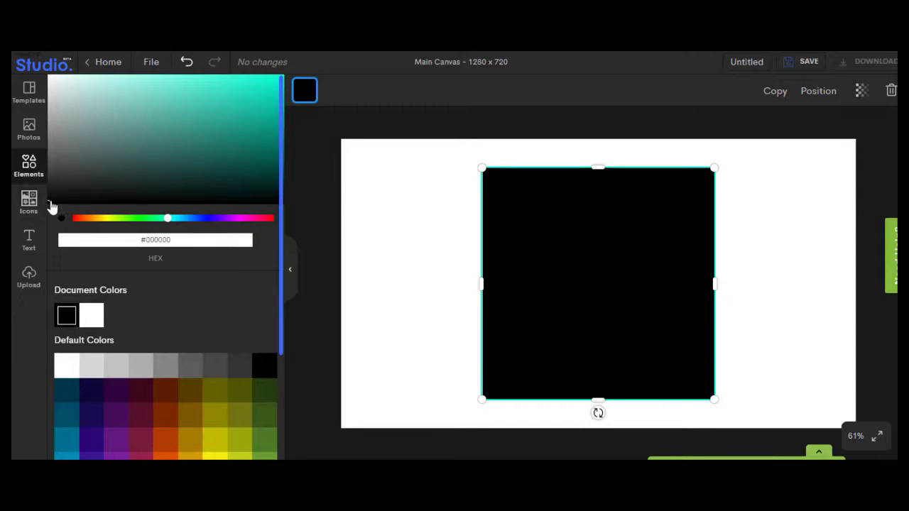
mouse_move(71, 197)
left_mouse_down()
mouse_move(230, 161)
mouse_move(245, 103)
mouse_move(188, 142)
mouse_move(217, 165)
mouse_move(248, 151)
mouse_move(249, 128)
left_mouse_up()
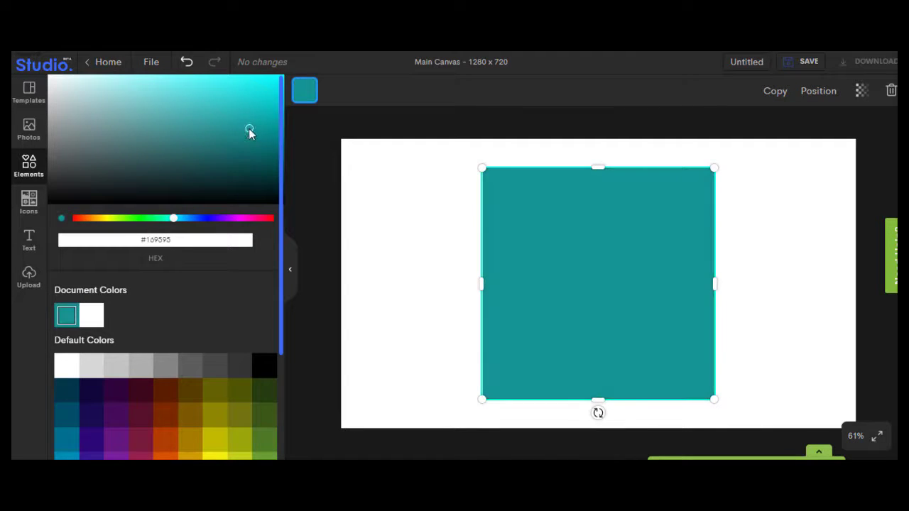
- Recolour the square with a dark yellow default colour and brighten it to #E3D309
left_click(221, 413)
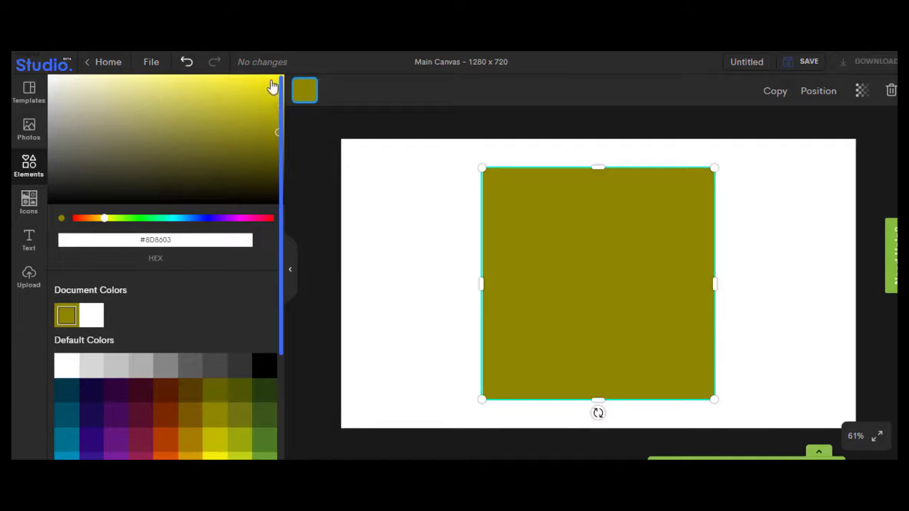
mouse_move(277, 135)
left_mouse_down()
mouse_move(265, 113)
mouse_move(276, 86)
mouse_move(277, 95)
left_mouse_up()
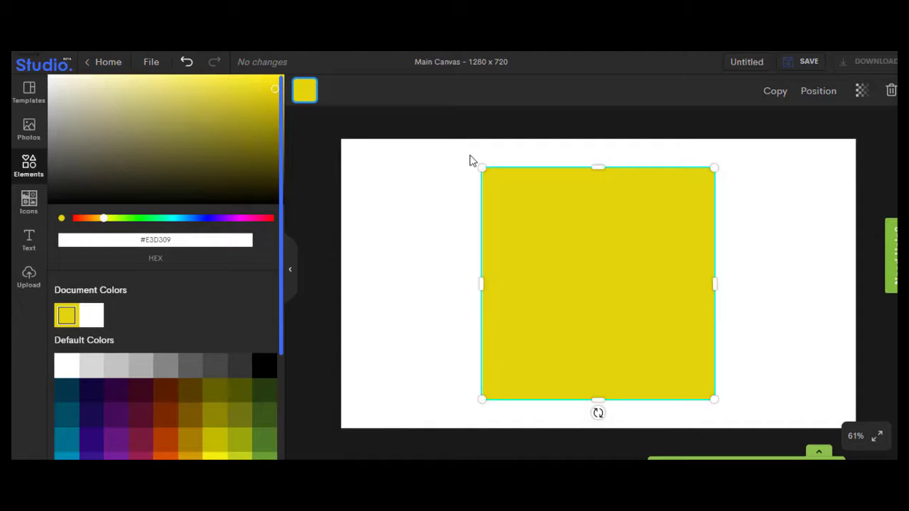
- Enlarge the yellow square to the full canvas height, align it with the right canvas edge, and narrow it to about half the canvas width
left_click_drag(481, 168, 456, 144)
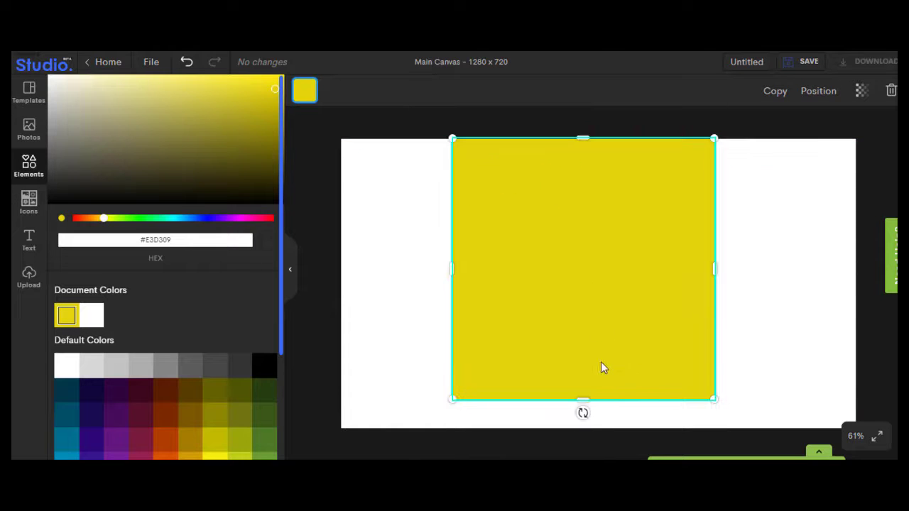
left_click_drag(713, 397, 745, 444)
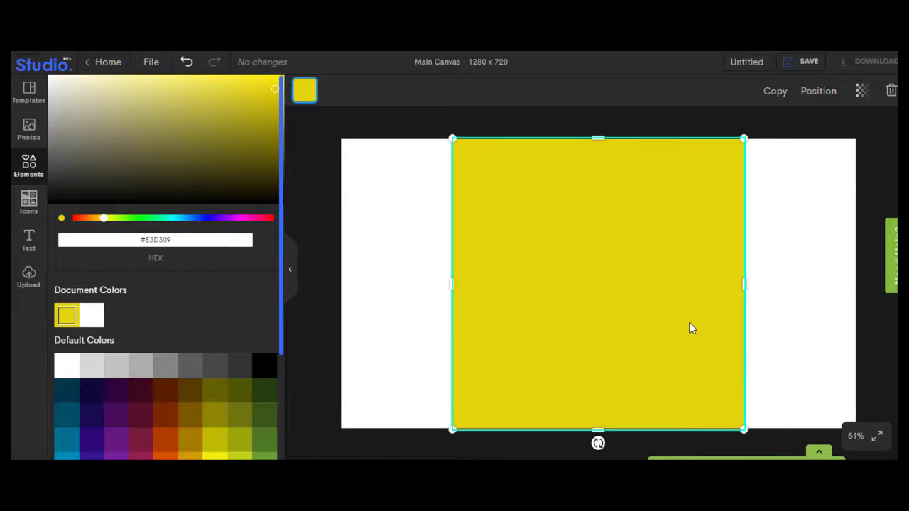
left_click_drag(699, 325, 805, 326)
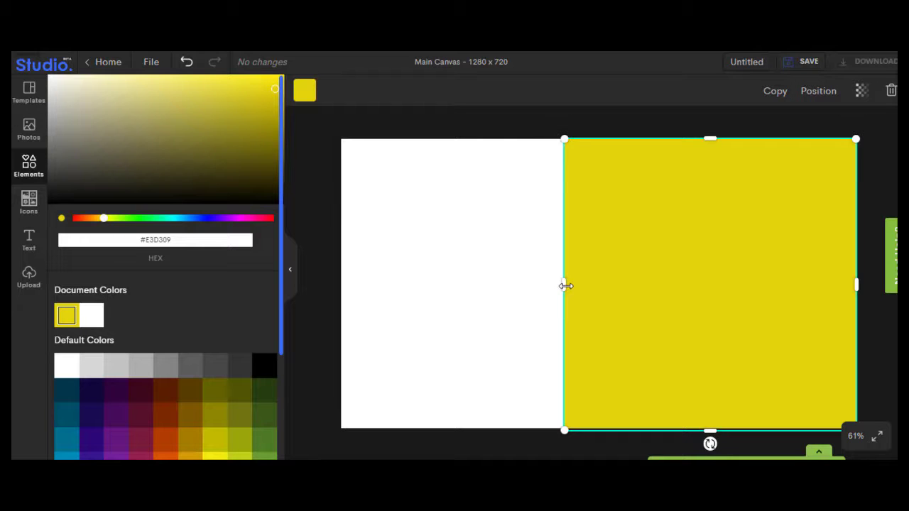
left_click_drag(565, 286, 603, 282)
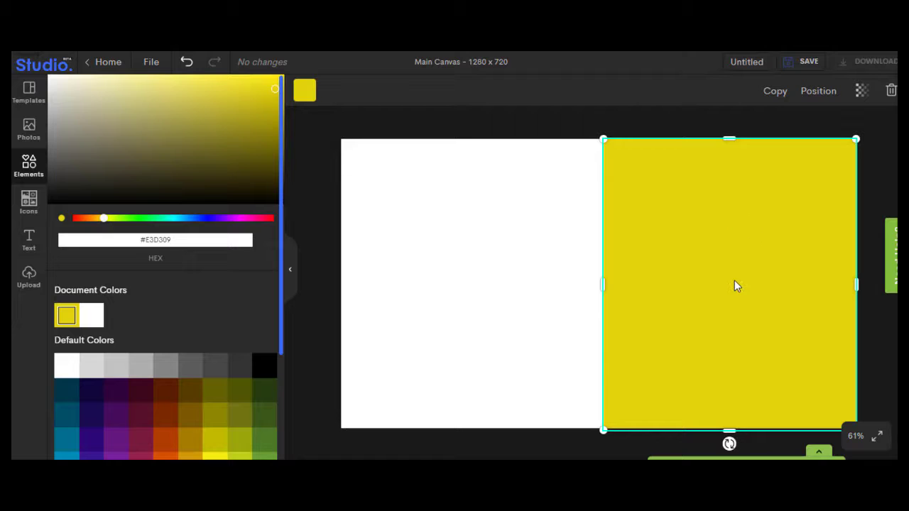
- Add a heading text to the design and place it in the middle of the yellow block
left_click(29, 241)
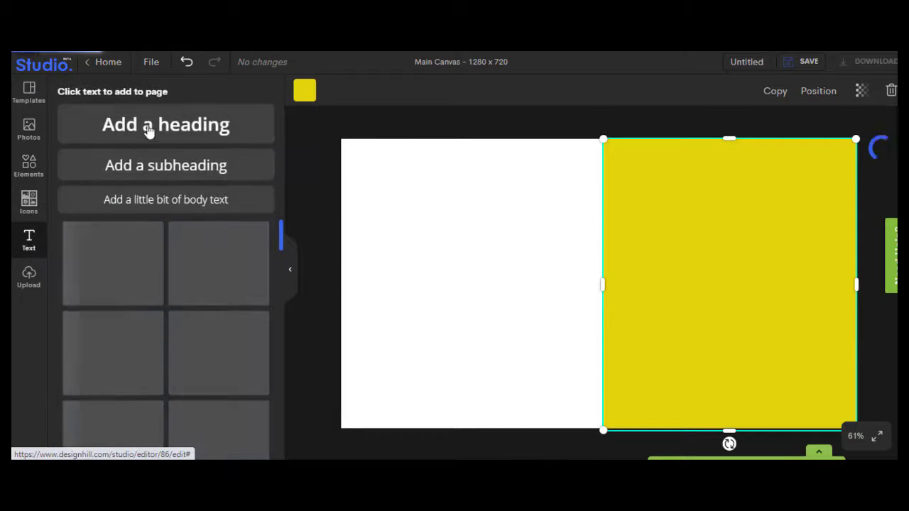
left_click(154, 123)
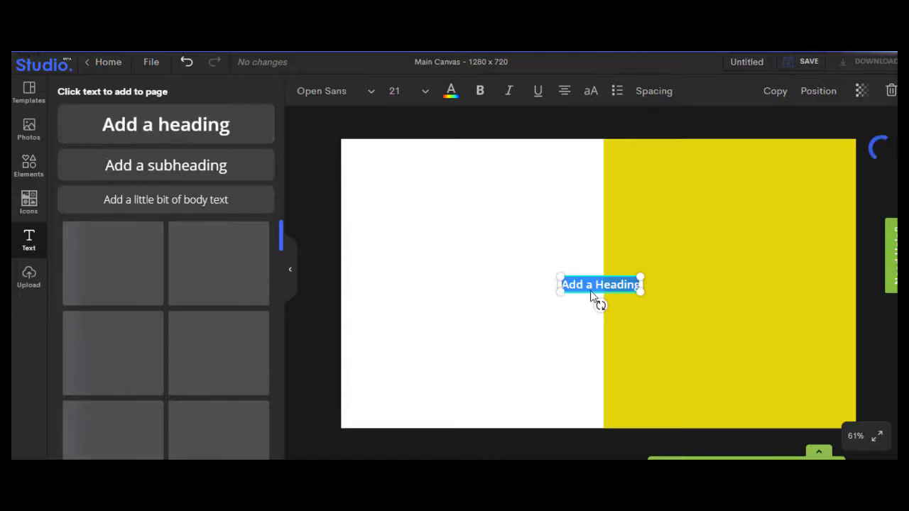
mouse_move(593, 285)
left_mouse_down()
mouse_move(626, 280)
mouse_move(605, 281)
left_mouse_up()
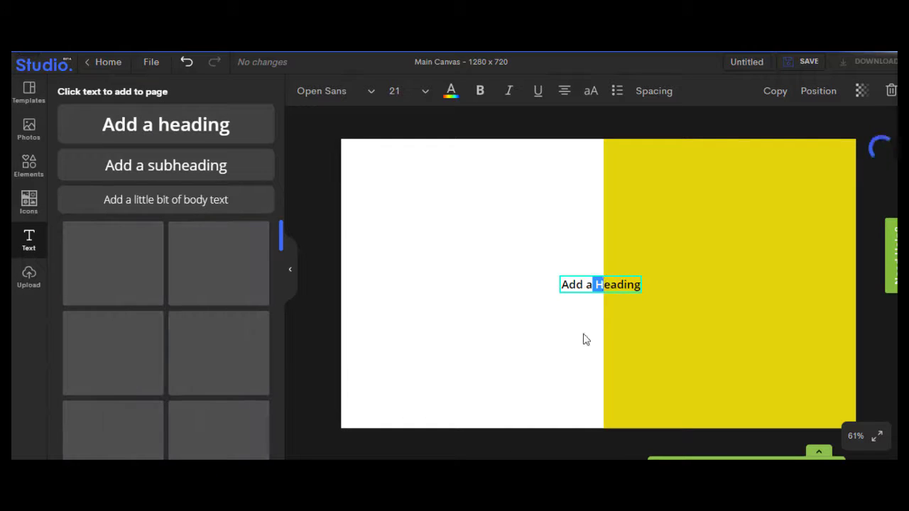
left_click(564, 444)
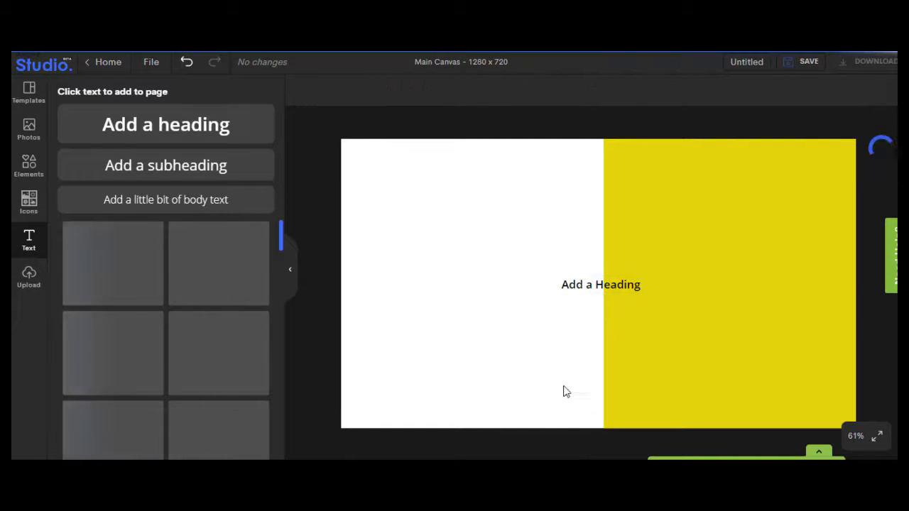
left_click_drag(601, 281, 729, 284)
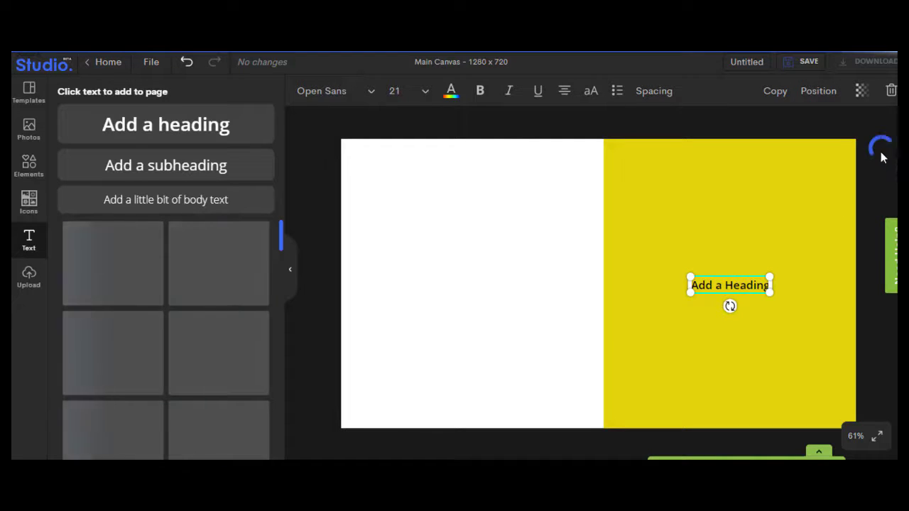
- Replace the heading's placeholder text with "HOW TO MAKE A THUMBNAIL"
double_click(748, 286)
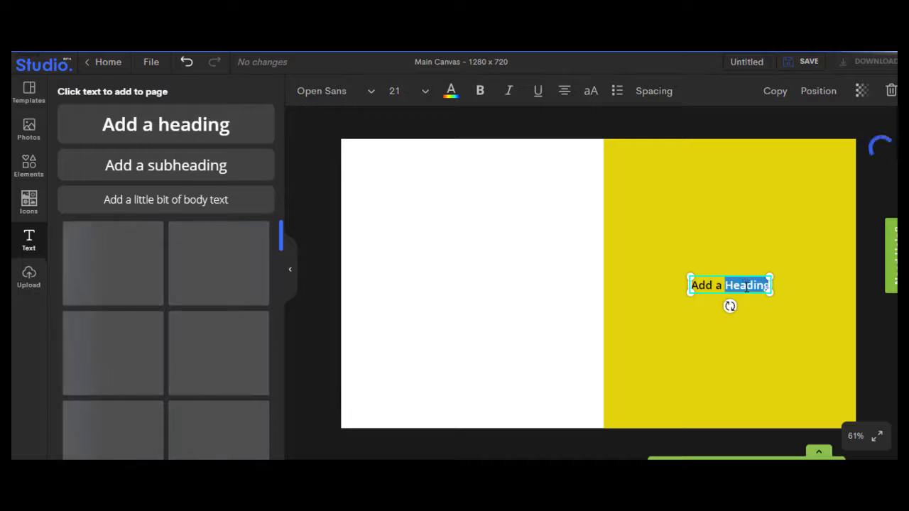
key("BackSpace")
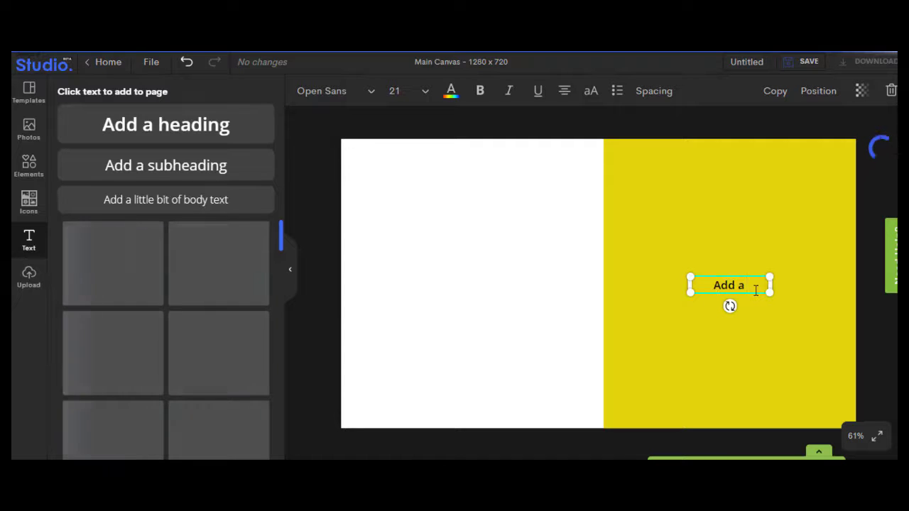
key("BackSpace")
key("BackSpace")
key("BackSpace")
key("BackSpace")
key("BackSpace")
type("HOW TO MAKE ")
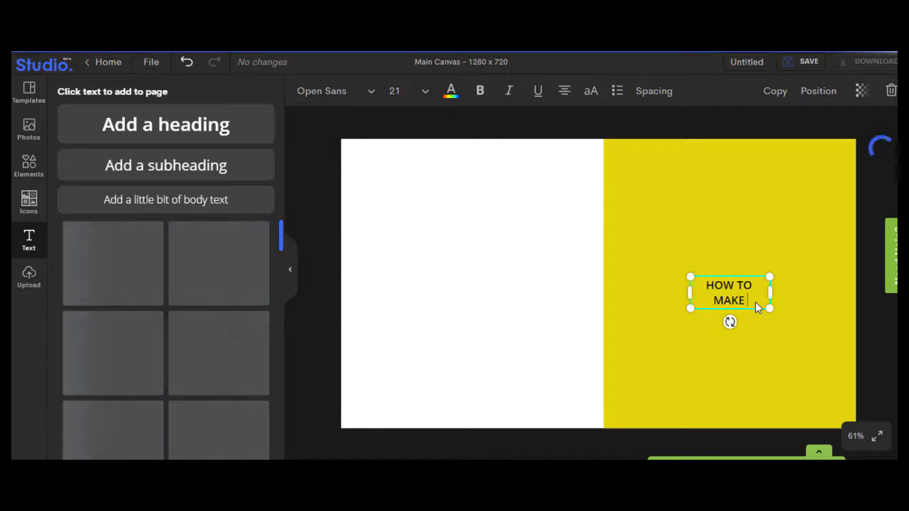
type("A THUMBNAIL")
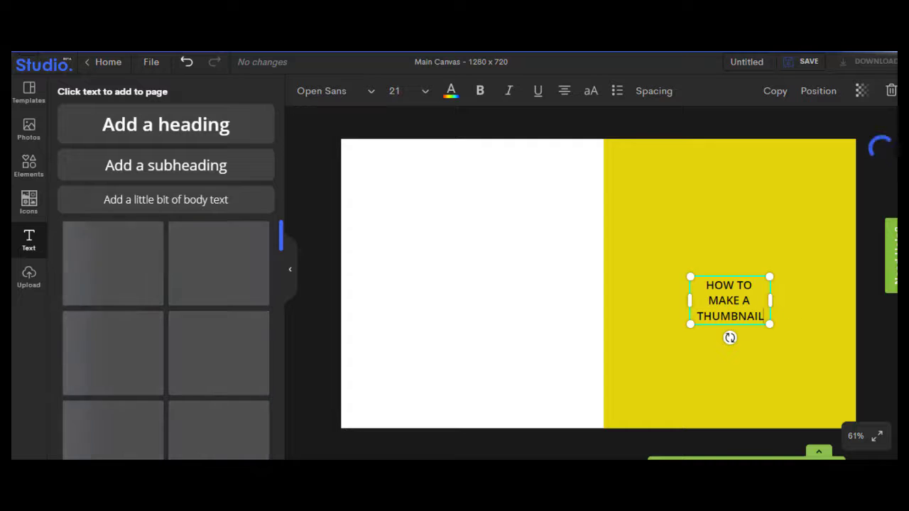
- Set the heading's font to Aclonica Regular
left_click(323, 95)
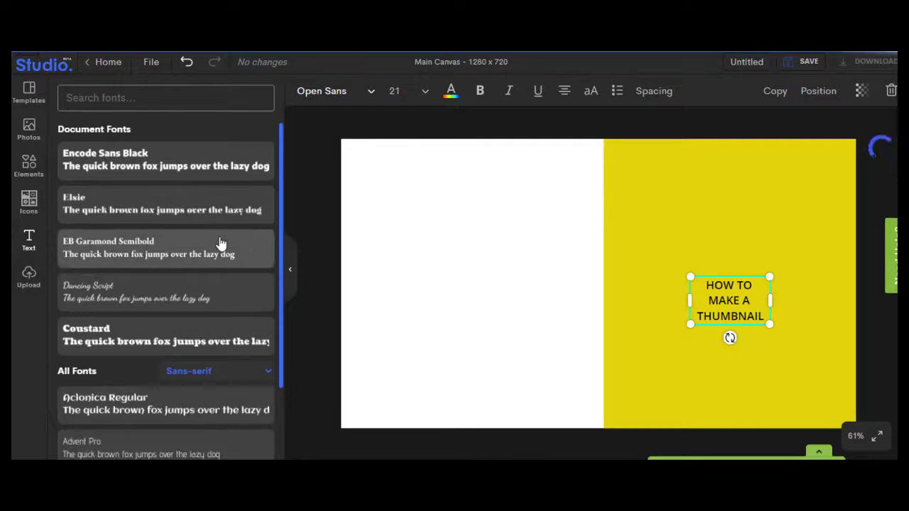
scroll(220, 244, "down", 3)
scroll(220, 243, "down", 1)
scroll(219, 244, "up", 3)
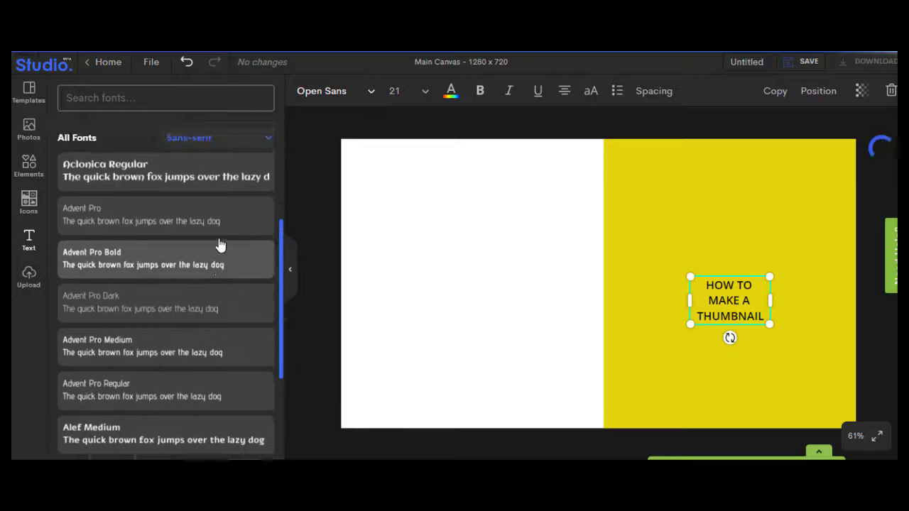
left_click(144, 275)
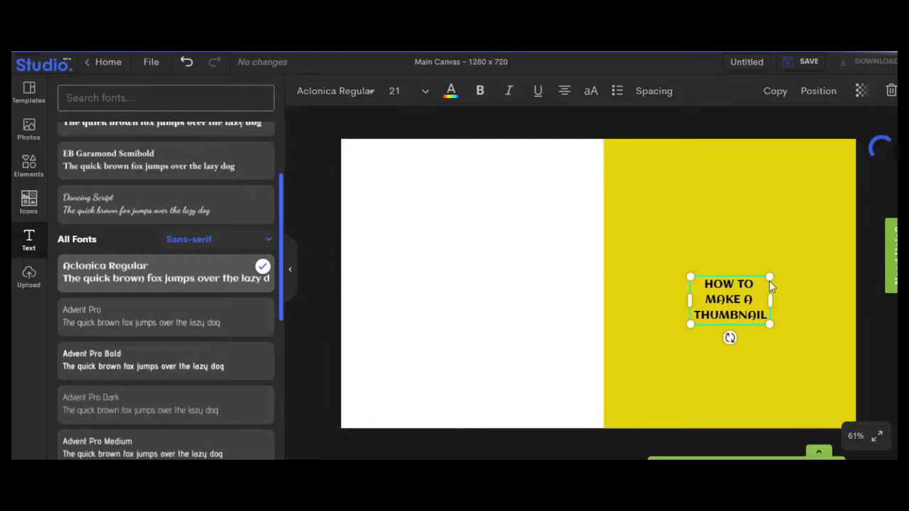
- Set the heading's font size to 64 and move it to the upper part of the yellow block
left_click(424, 97)
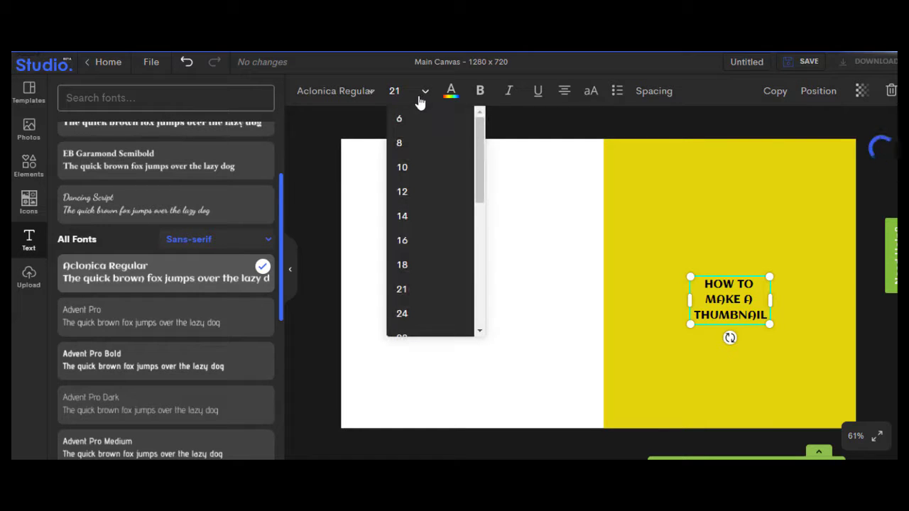
scroll(177, 284, "down", 10)
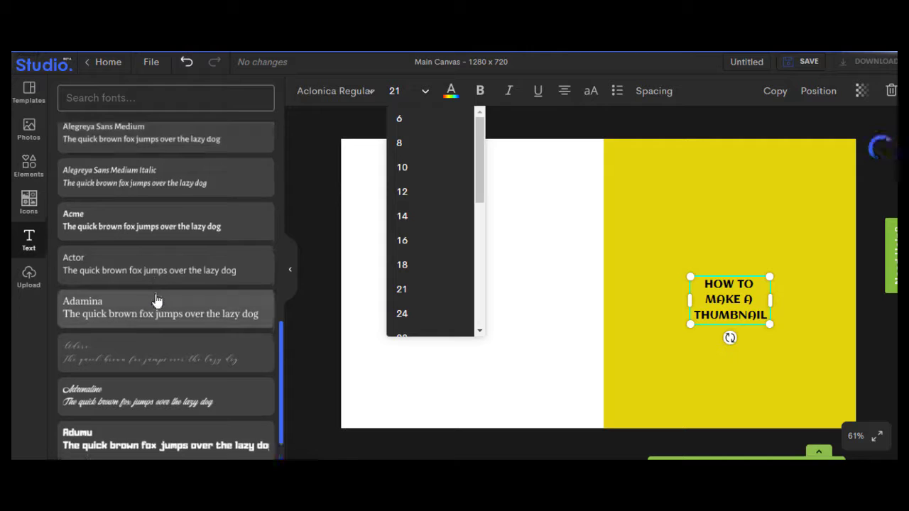
scroll(156, 302, "down", 5)
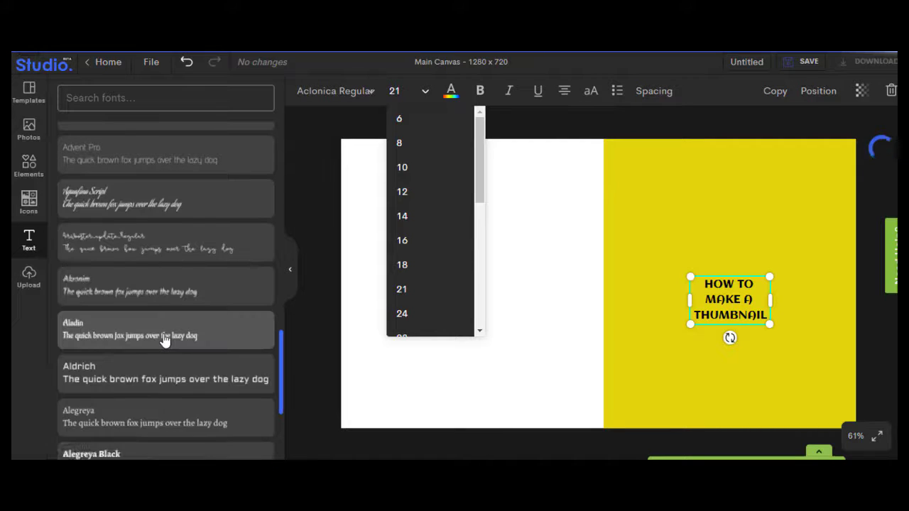
scroll(163, 340, "up", 15)
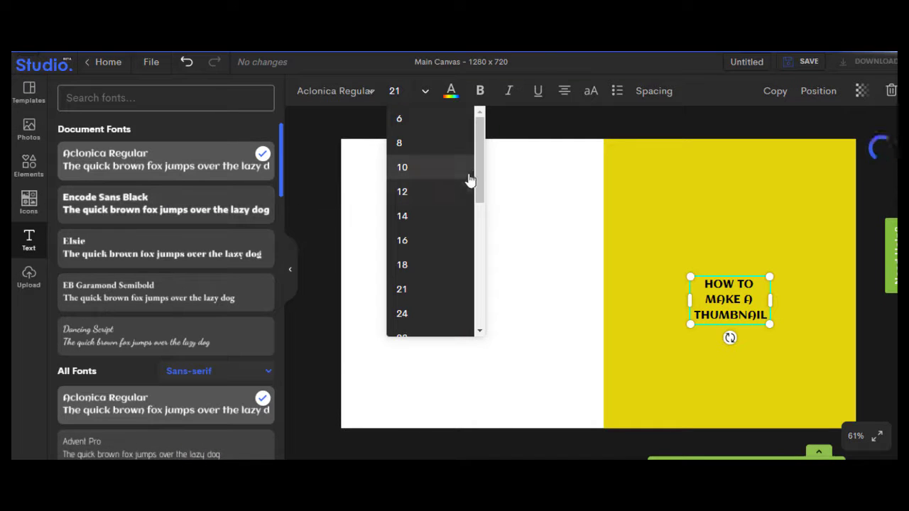
left_click_drag(479, 160, 460, 245)
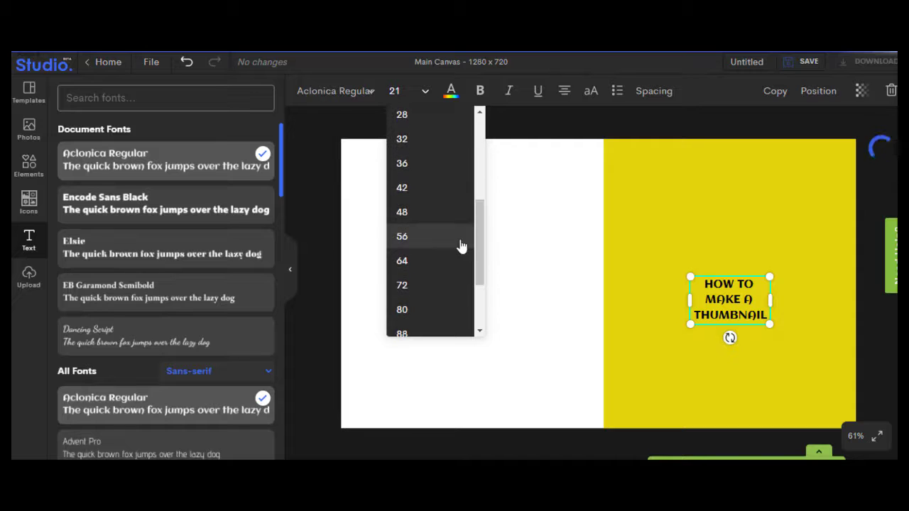
left_click(412, 261)
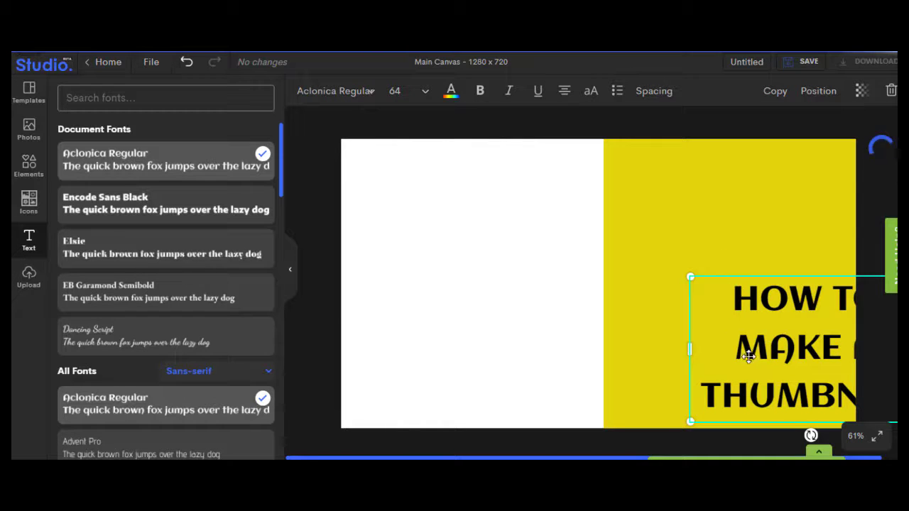
left_click(729, 441)
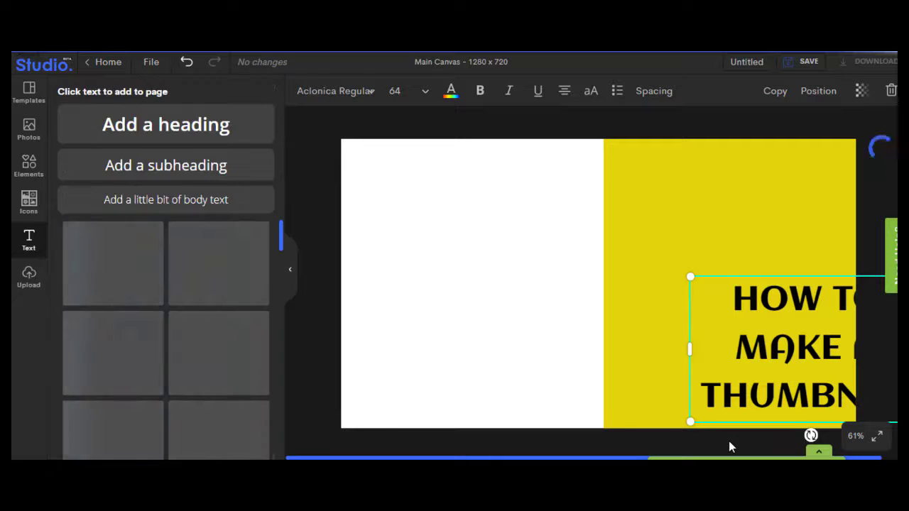
left_click_drag(766, 369, 691, 238)
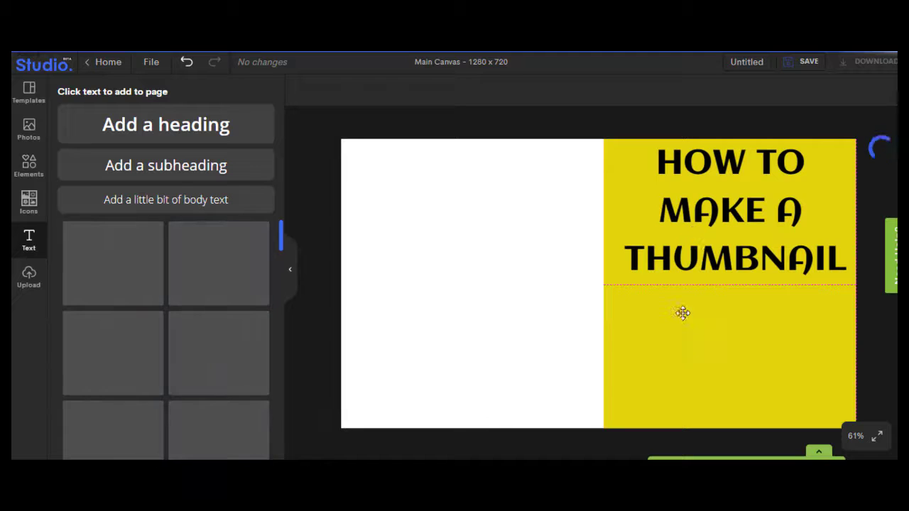
left_click(702, 371)
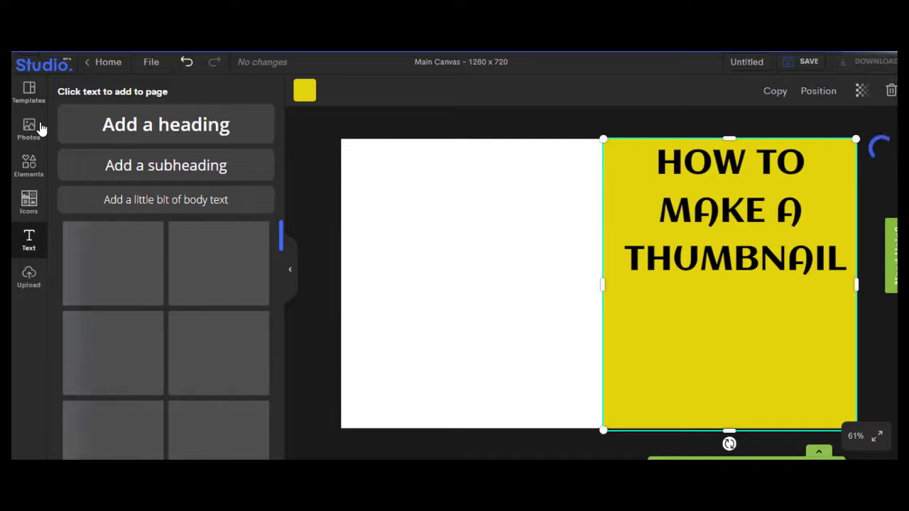
- Add the outlined cross shape to the canvas and recolour it with the default blue #00A1D9
left_click(30, 170)
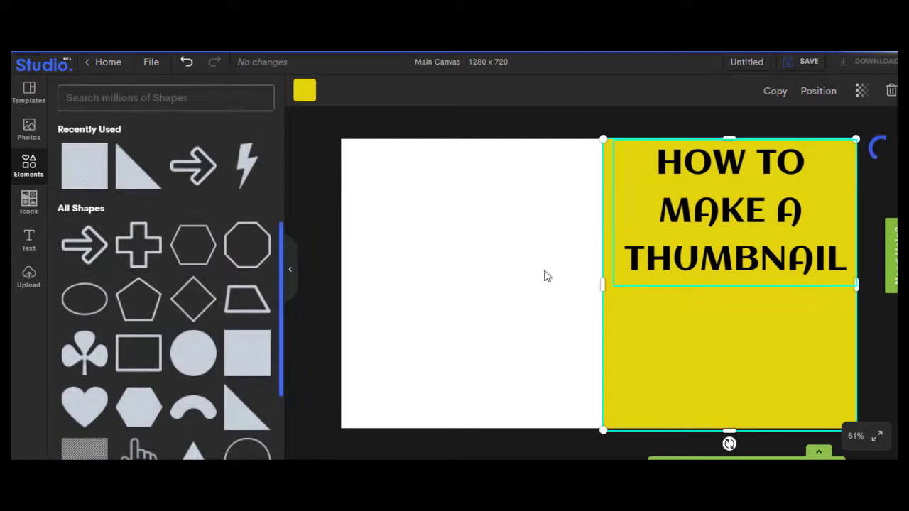
left_click(149, 253)
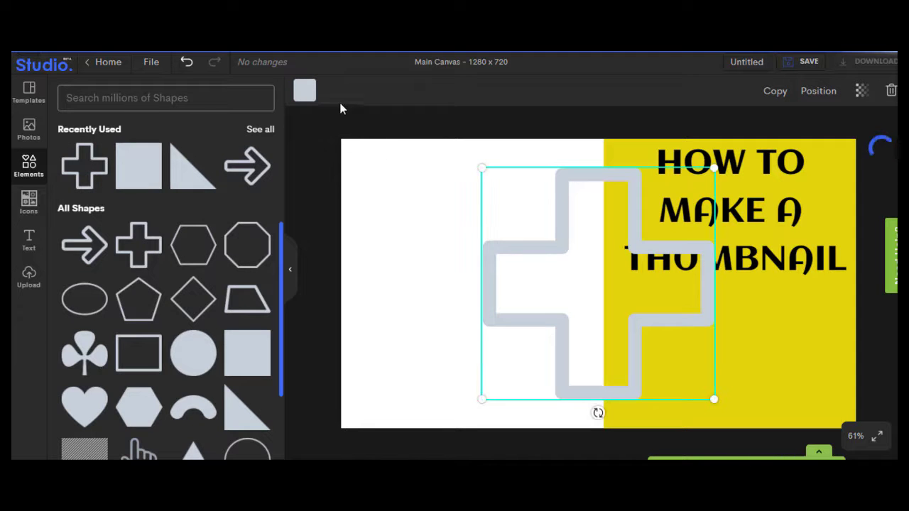
left_click(305, 90)
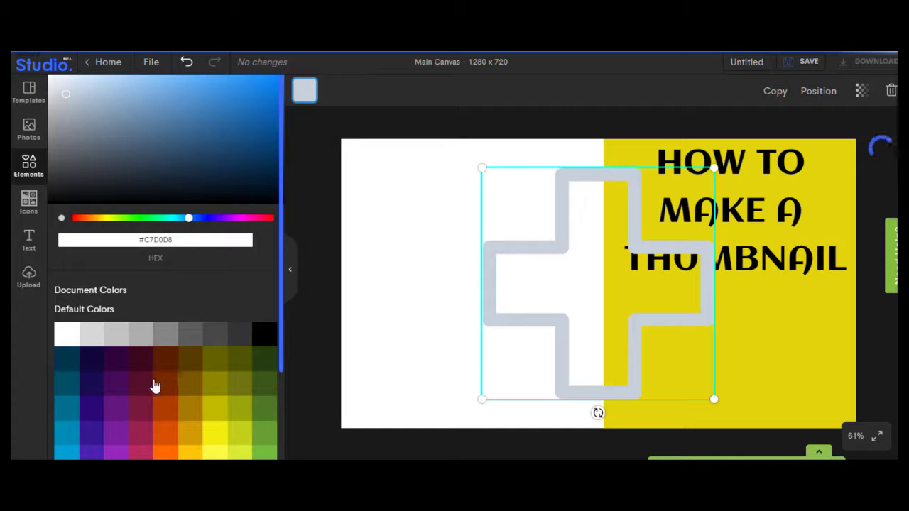
left_click(72, 455)
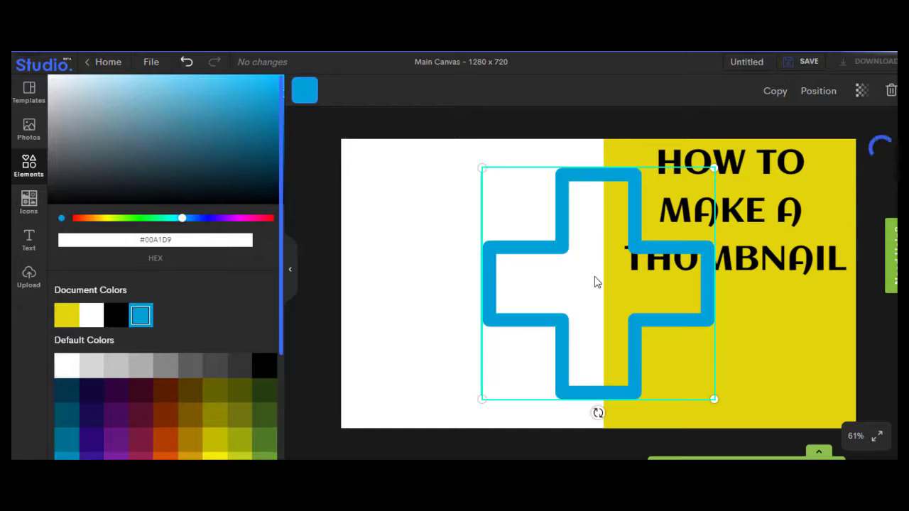
- Shrink the blue cross and place it below the heading, centred in the lower half of the yellow block
left_click_drag(713, 168, 618, 267)
left_click_drag(582, 311, 757, 333)
left_click(841, 330)
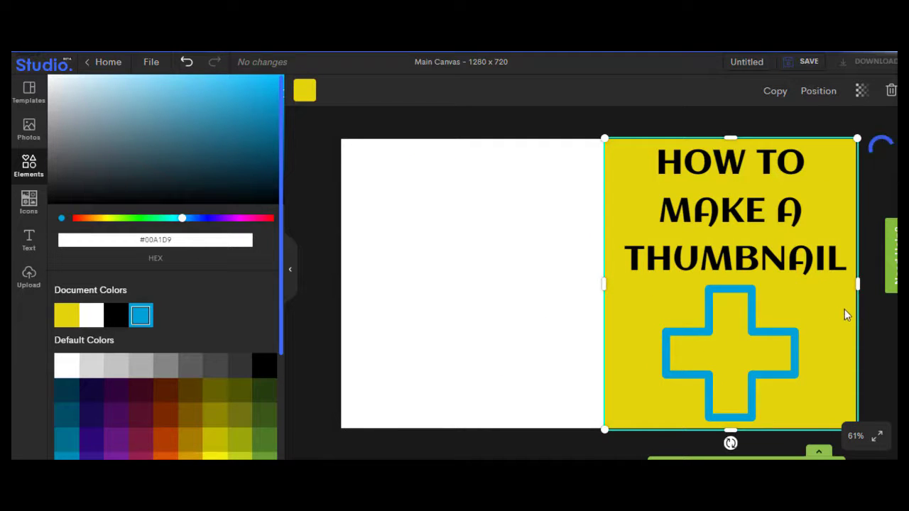
- Try to switch the heading to italics
left_click(710, 209)
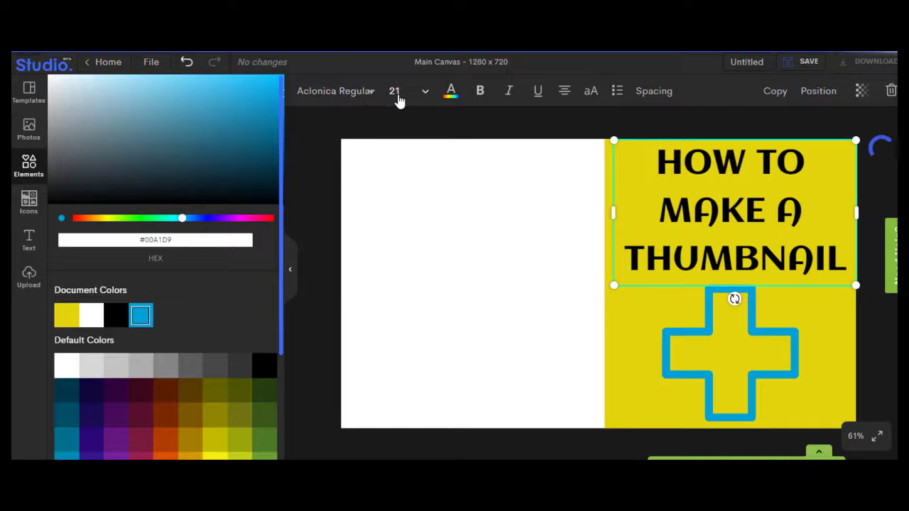
left_click(510, 92)
left_click(511, 95)
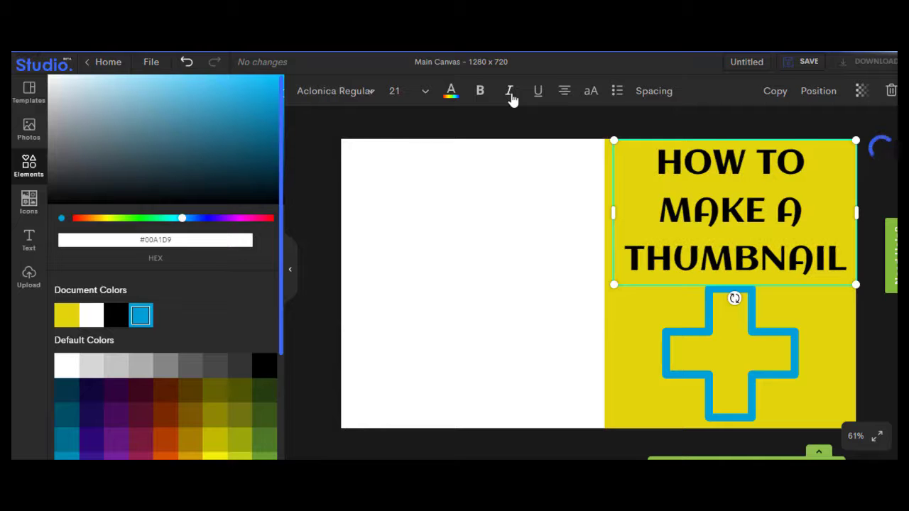
left_click(511, 94)
left_click(511, 94)
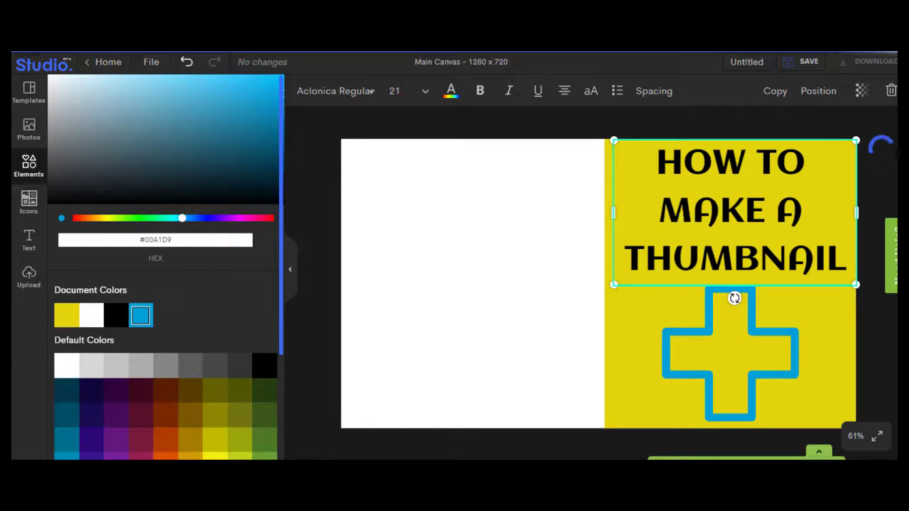
- Try to select the heading's text for editing, and dismiss the error notice
double_click(686, 189)
left_click(686, 189)
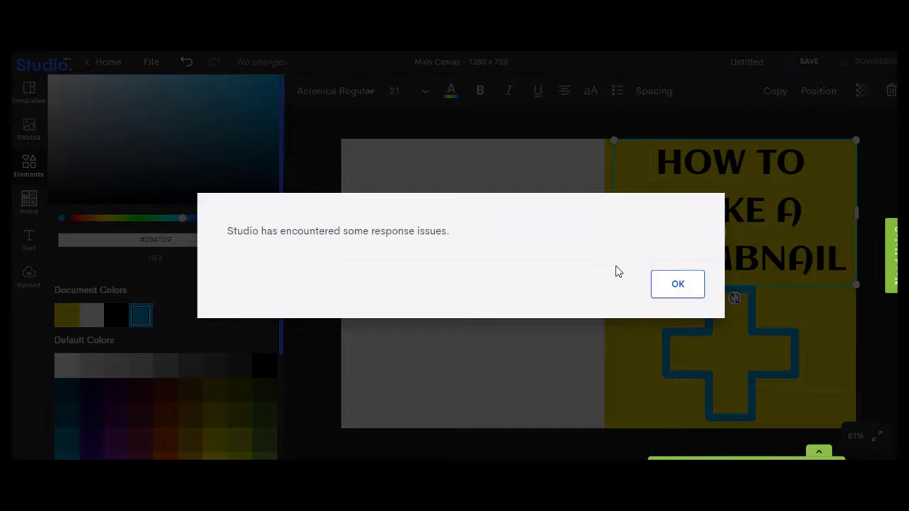
left_click(678, 286)
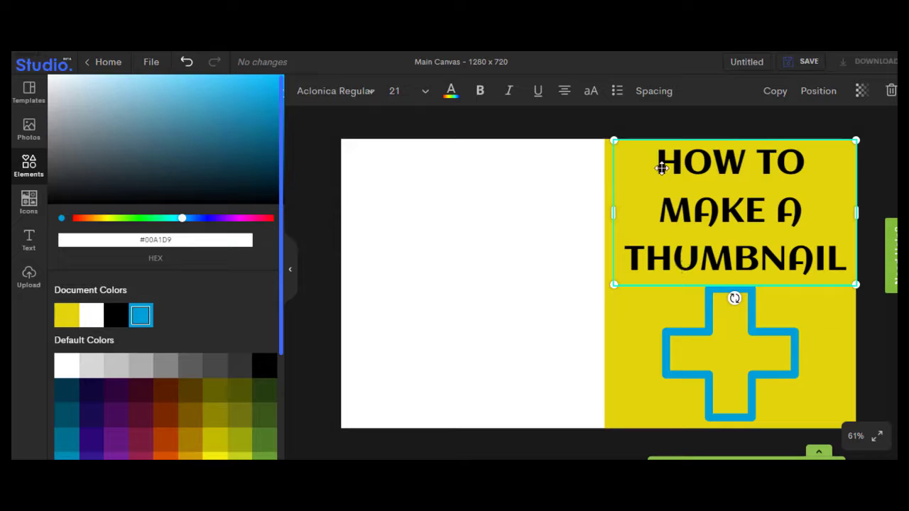
- Underline the heading's text and remove the underline again
left_click_drag(655, 163, 747, 165)
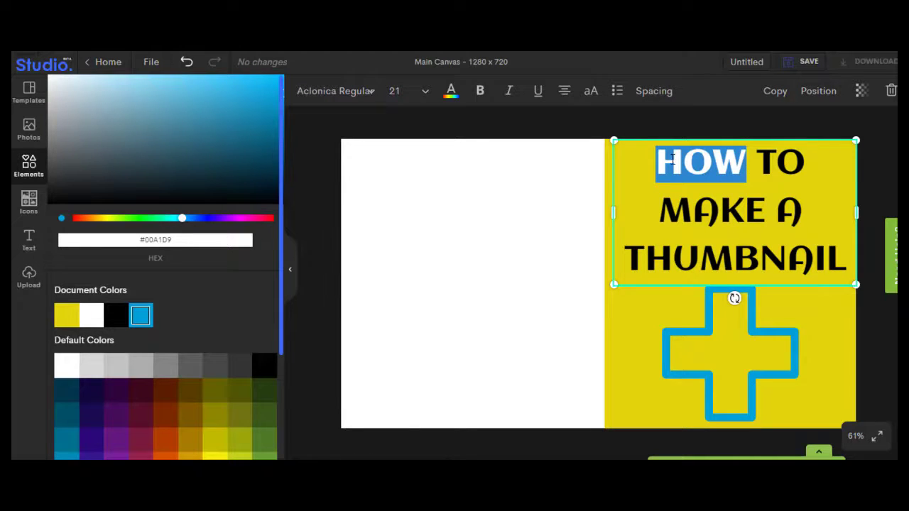
left_click(539, 97)
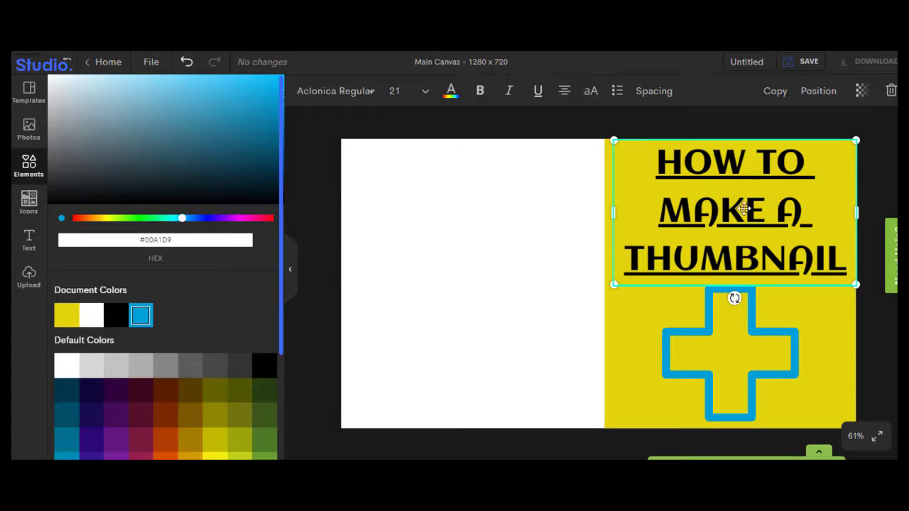
left_click(535, 93)
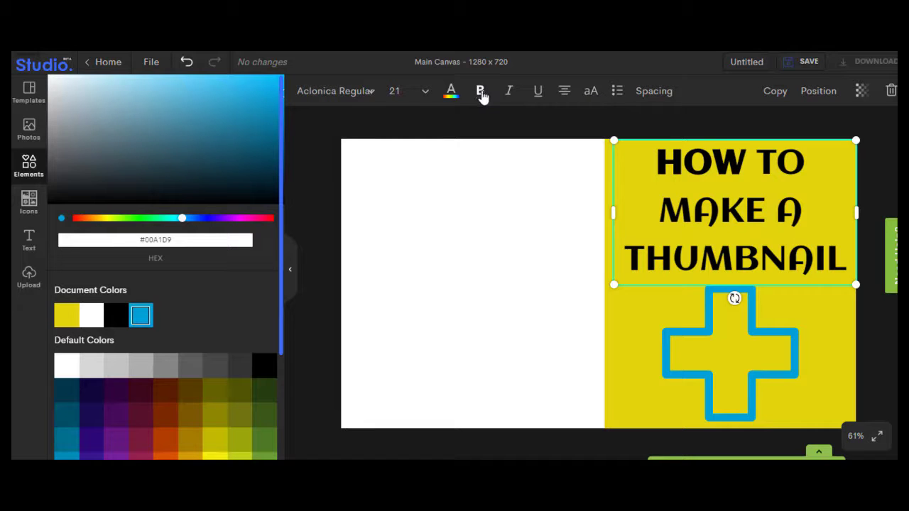
- Try the bold style on the HOW TO MAKE A THUMBNAIL heading and deselect it
triple_click(646, 155)
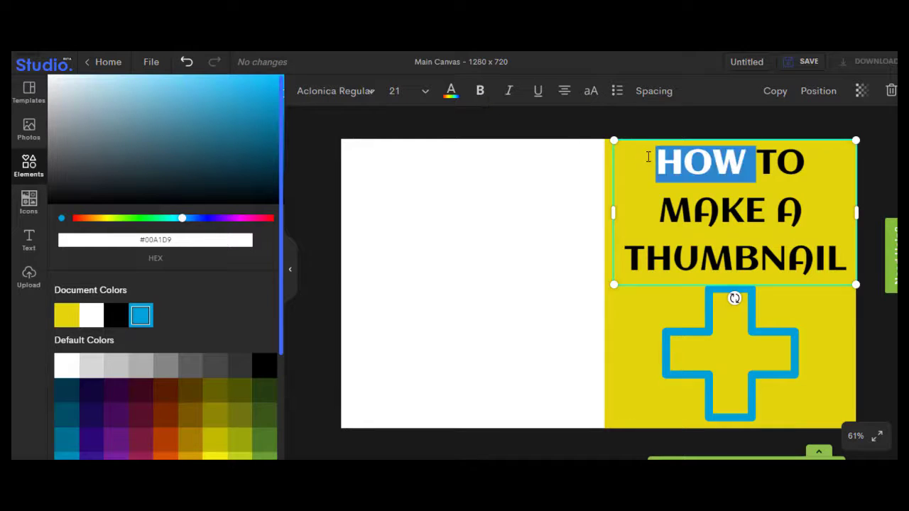
left_click(489, 93)
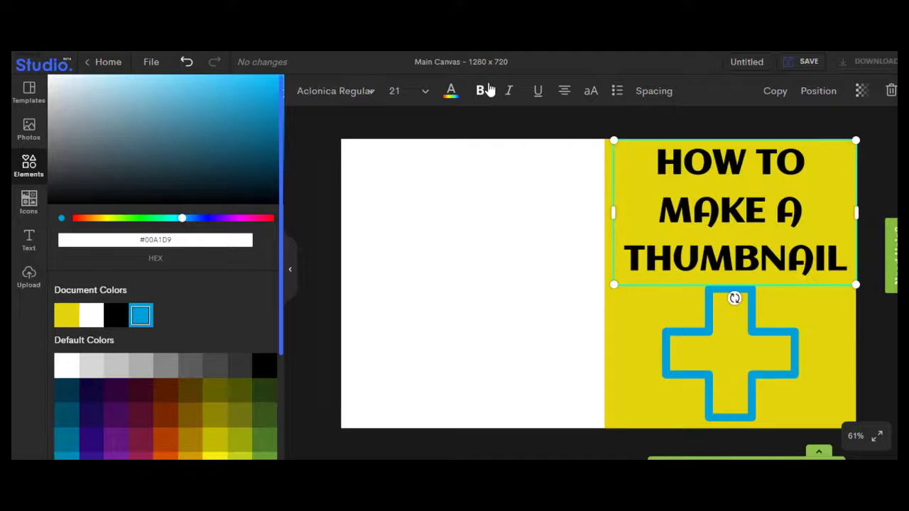
left_click(489, 108)
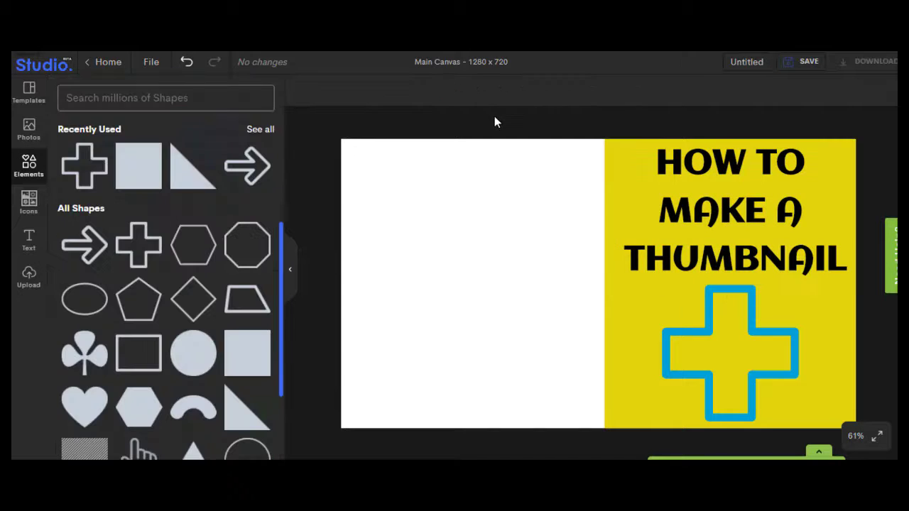
- Clear the canvas by deleting the blue cross, the heading and the yellow block
left_click(752, 360)
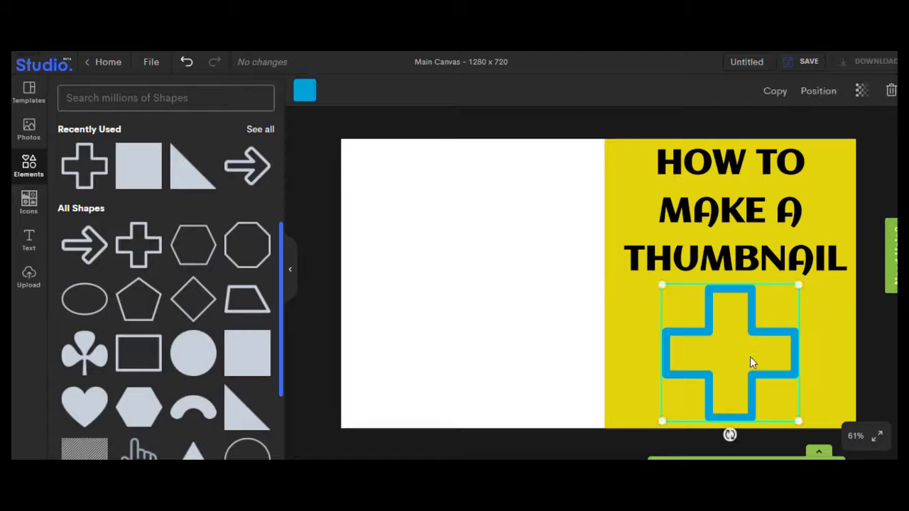
key("Delete")
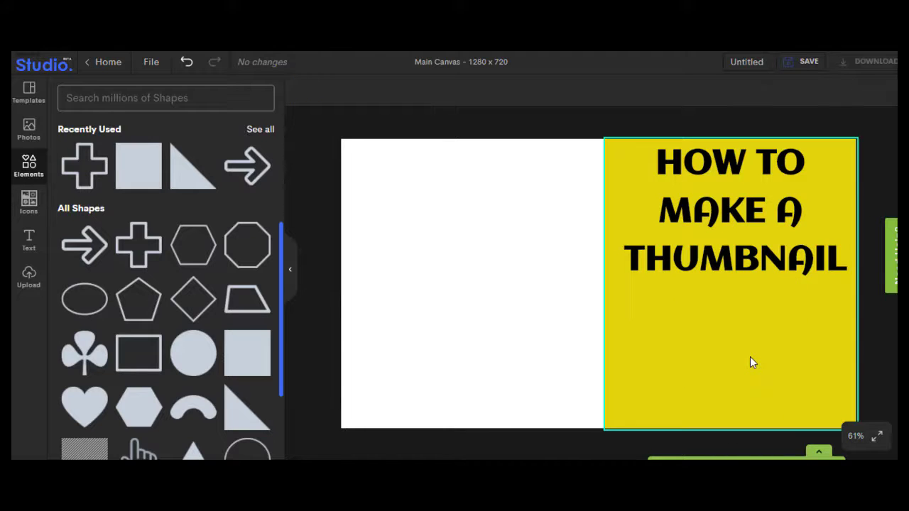
left_click(734, 263)
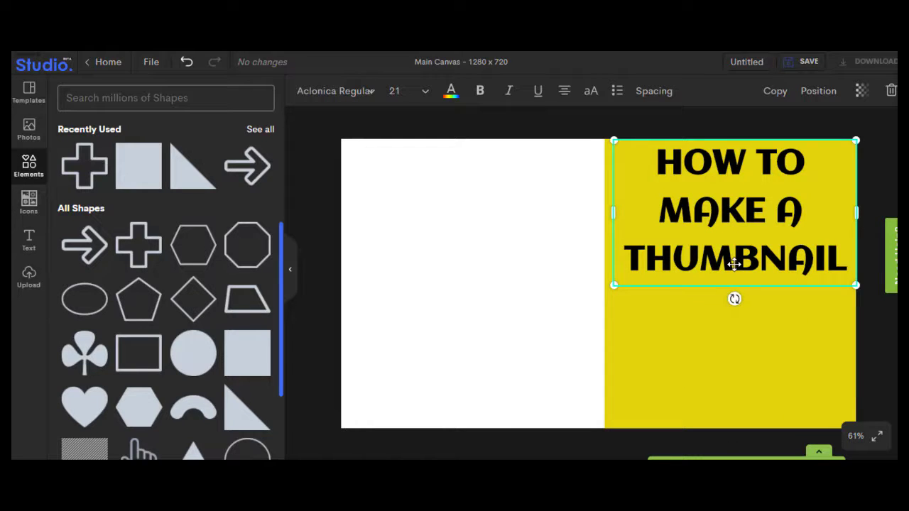
key("Delete")
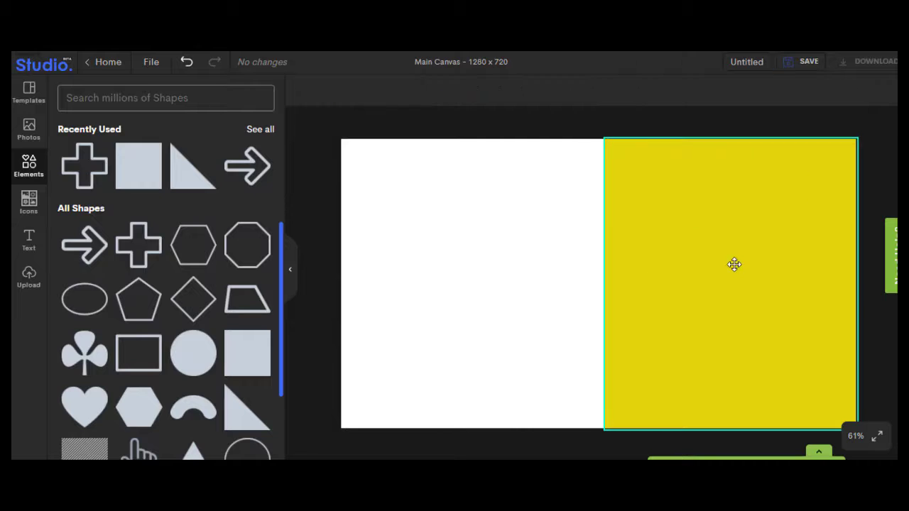
left_click(697, 246)
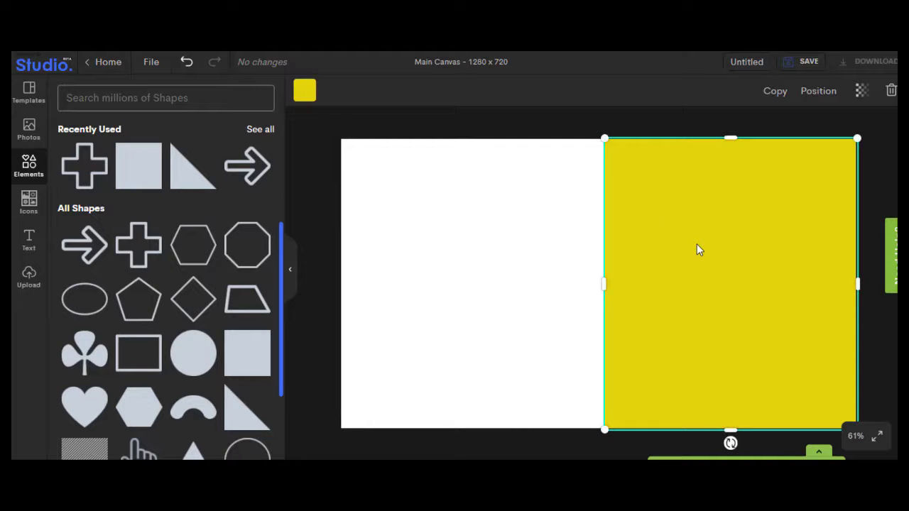
key("Delete")
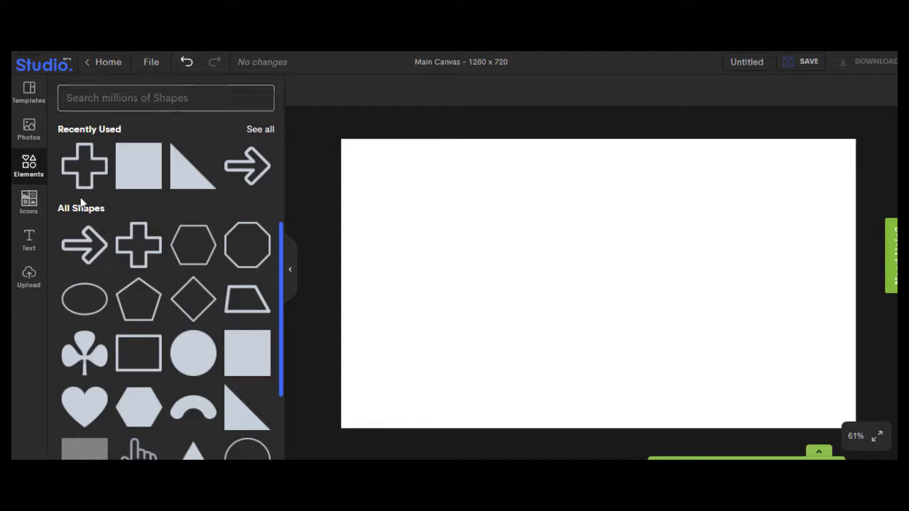
- Add the stock photo of two glowing carved pumpkins on a black background from the pumpkins results
left_click(31, 207)
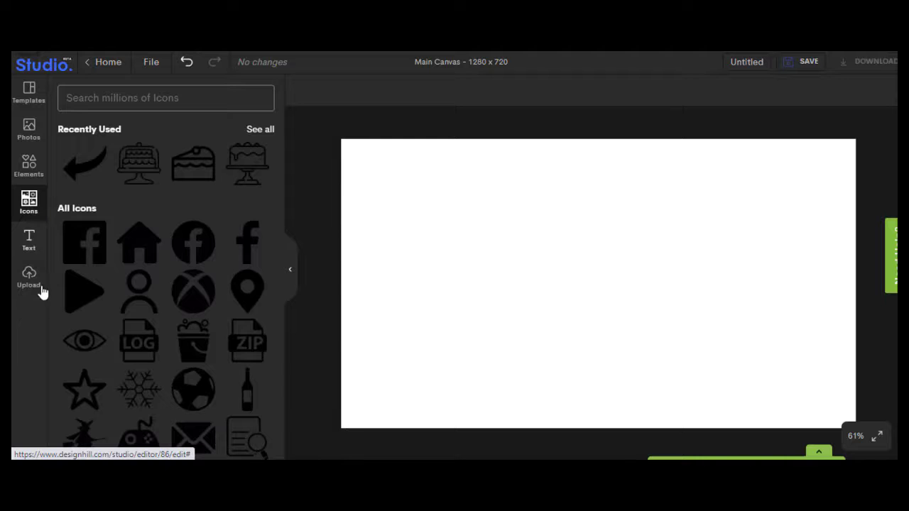
left_click(28, 134)
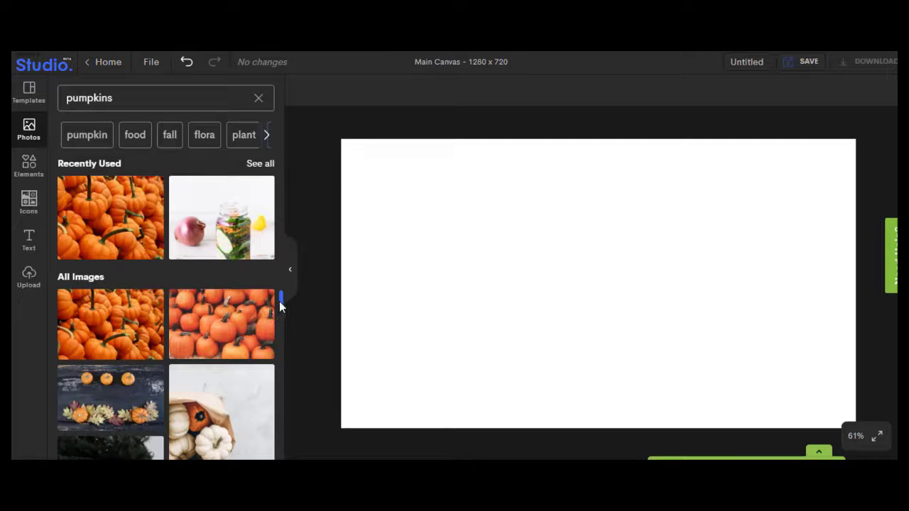
left_click_drag(281, 310, 277, 322)
left_click(252, 344)
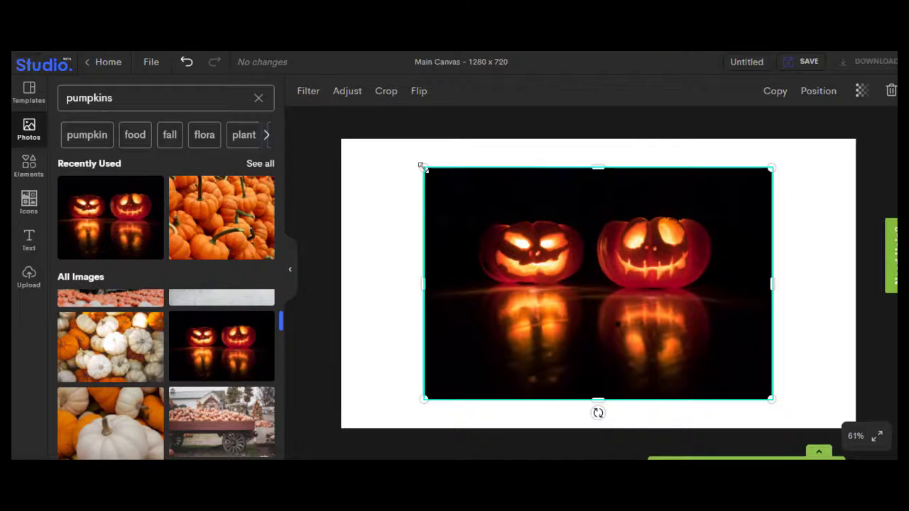
- Enlarge the carved pumpkin photo until it covers the entire canvas, and deselect it
left_click_drag(423, 168, 341, 157)
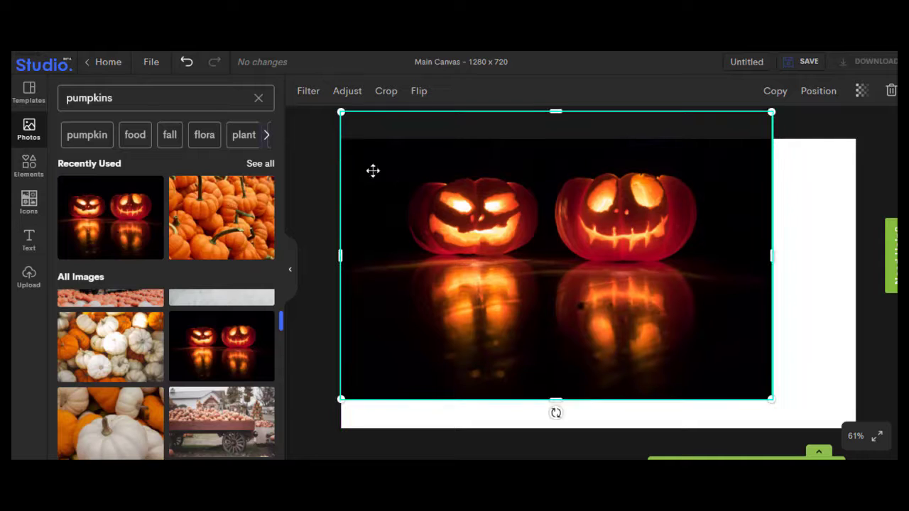
left_click_drag(771, 402, 858, 446)
left_click(878, 383)
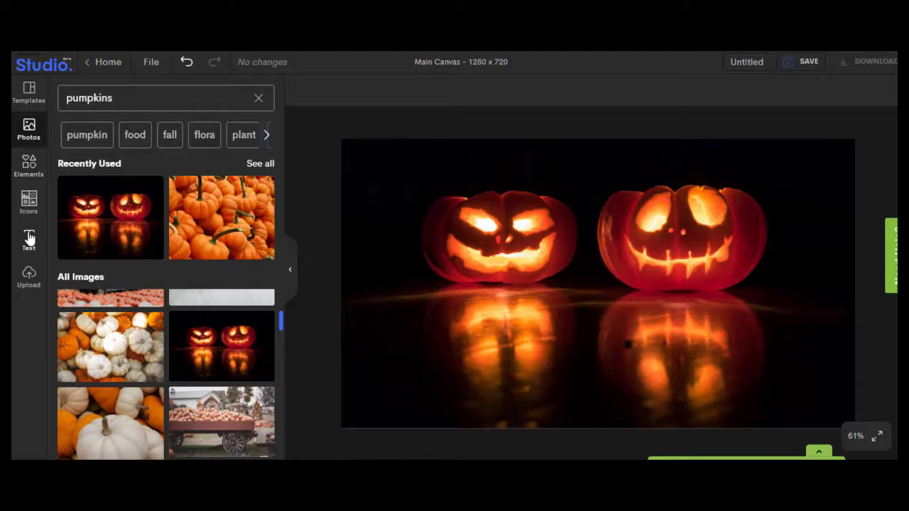
- Search the icons for BATS, add the icon of three flying bats, and place it small in the canvas's upper-left corner
left_click(29, 206)
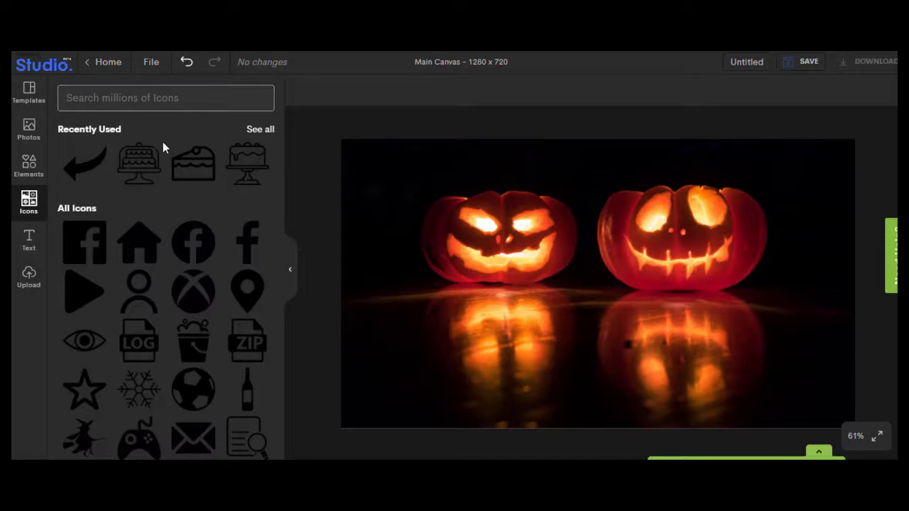
type("BATS")
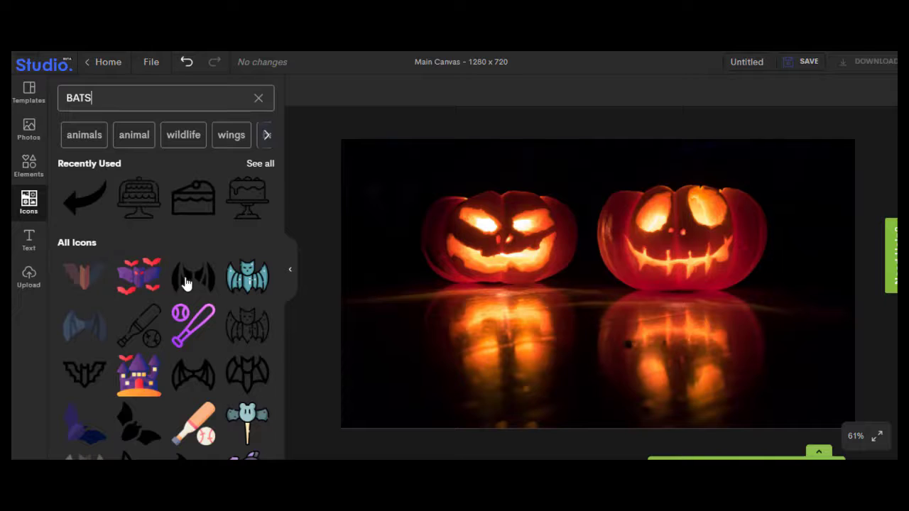
scroll(179, 295, "down", 5)
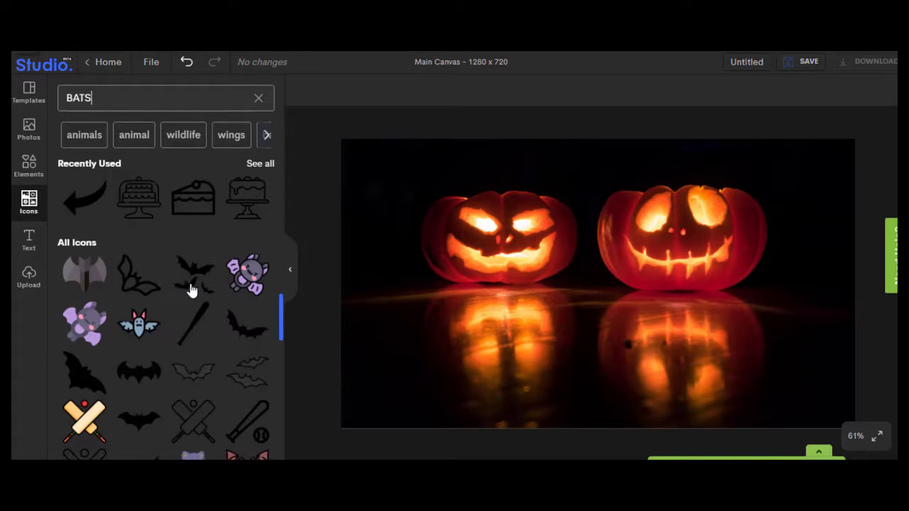
left_click(191, 290)
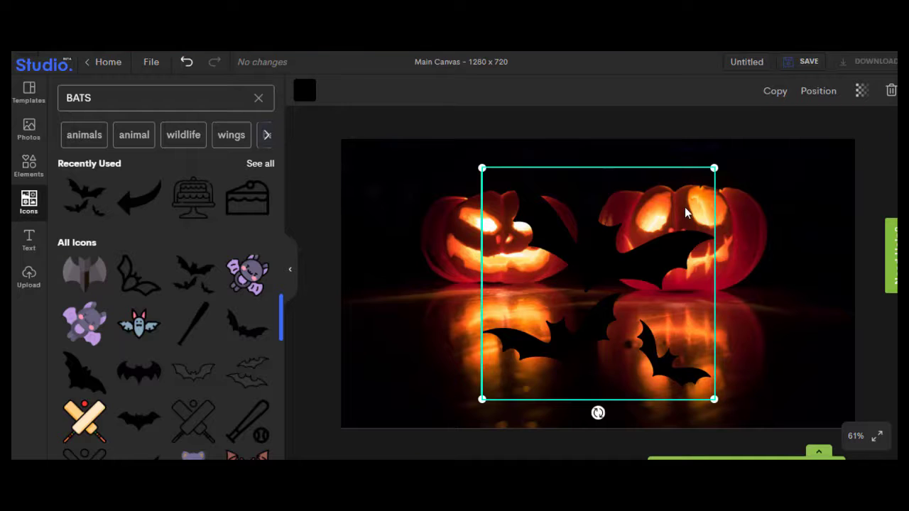
left_click_drag(712, 169, 398, 188)
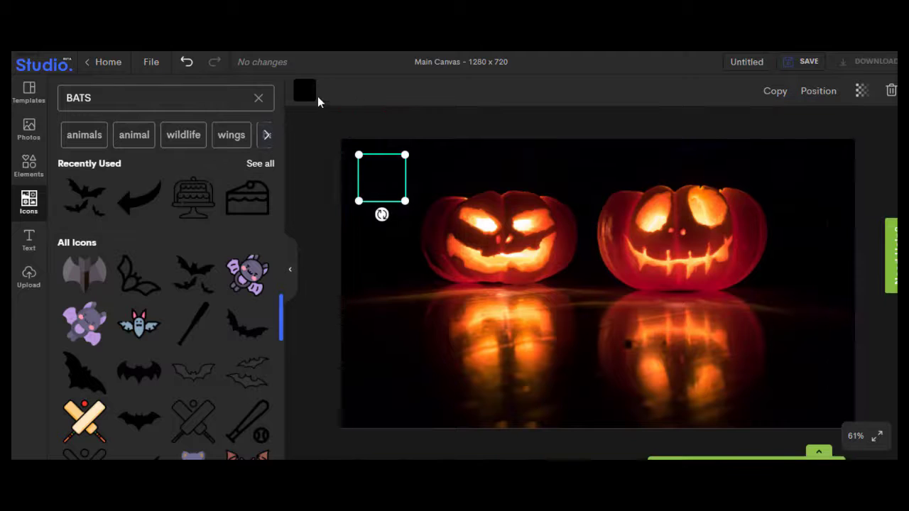
- Recolour the bats icon to orange #FF6700 and deselect it
left_click(305, 90)
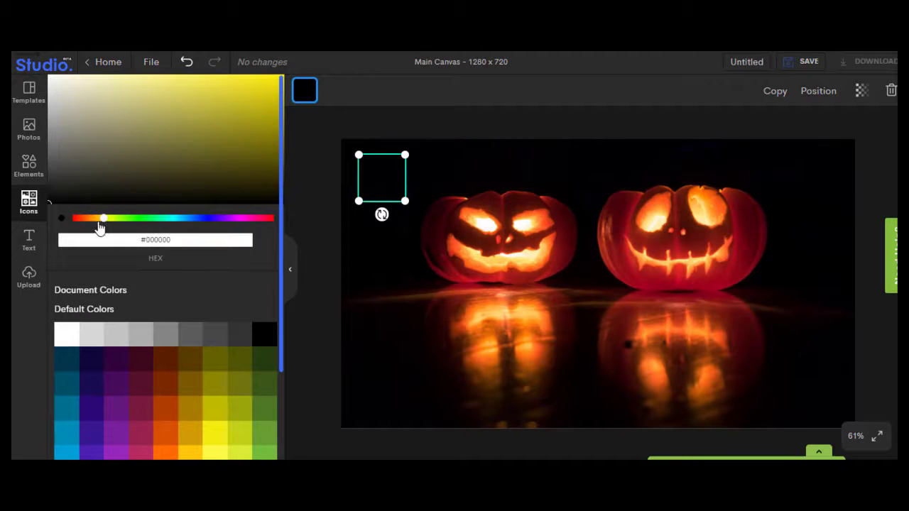
mouse_move(105, 221)
left_mouse_down()
mouse_move(89, 234)
mouse_move(91, 222)
left_mouse_up()
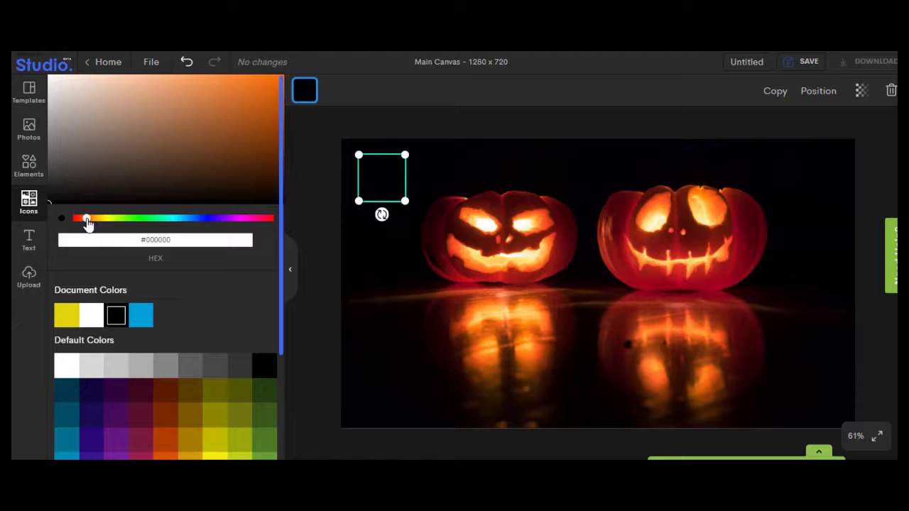
left_click(257, 82)
left_click_drag(257, 82, 288, 84)
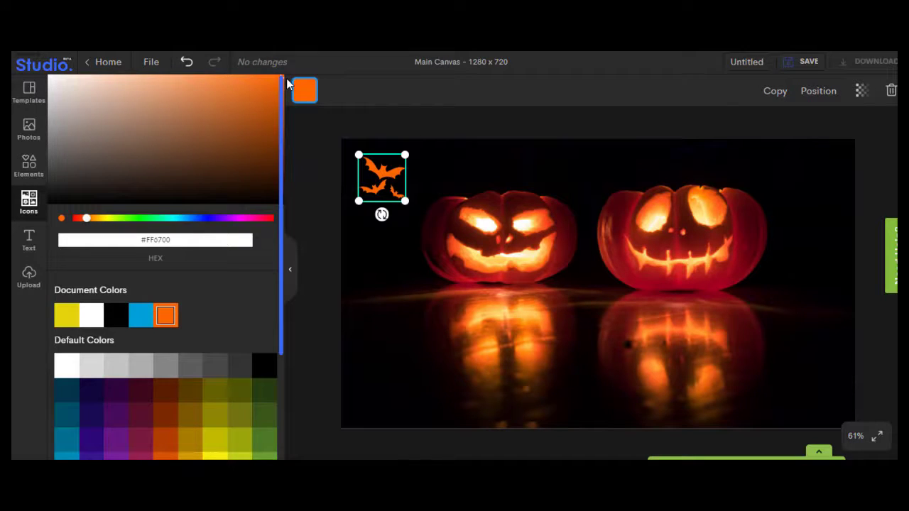
left_click(323, 248)
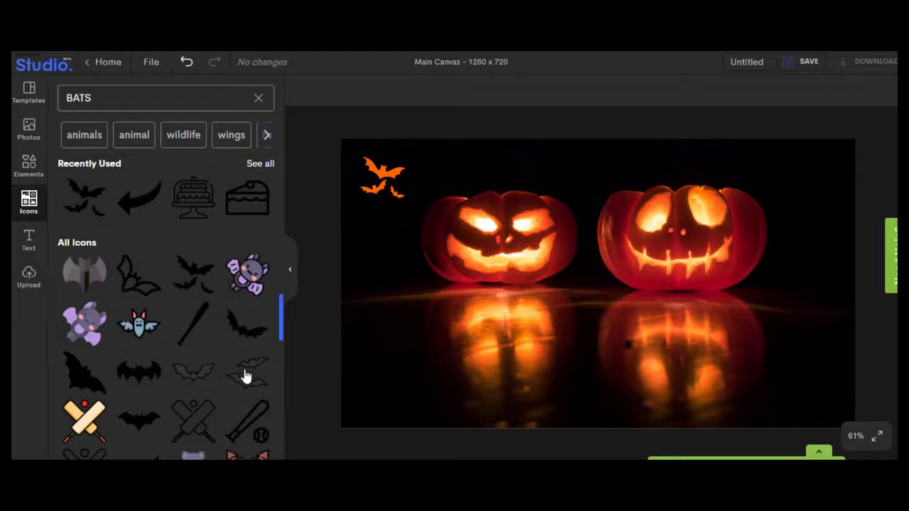
- Search the icon library for ZOMBIE
scroll(243, 371, "down", 3)
scroll(238, 358, "up", 3)
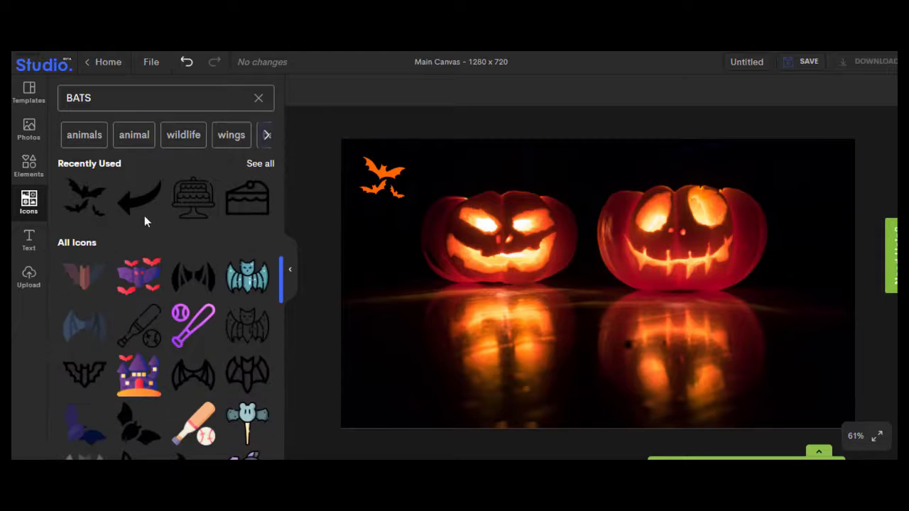
double_click(91, 101)
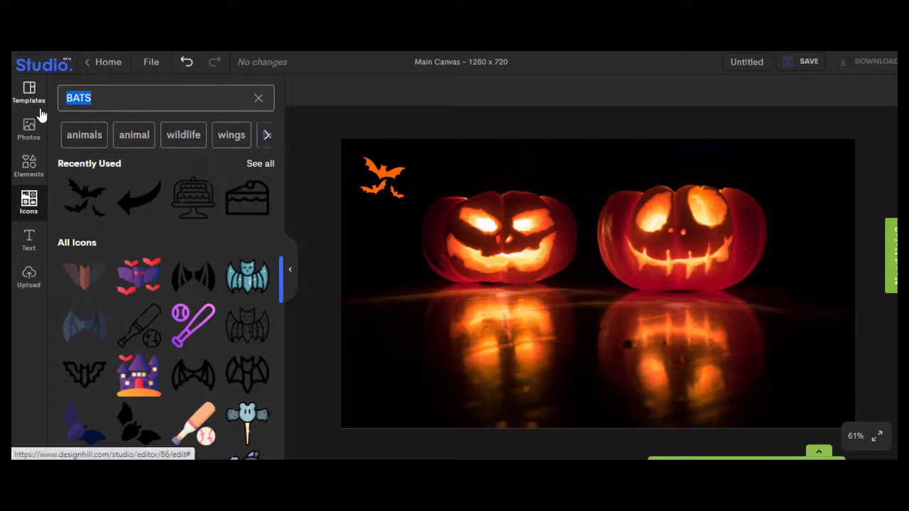
type("ZOM")
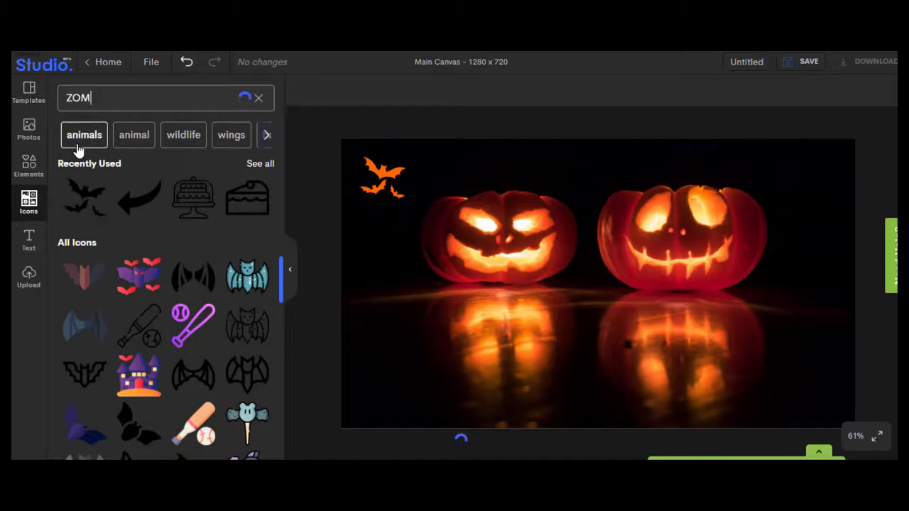
type("BIE")
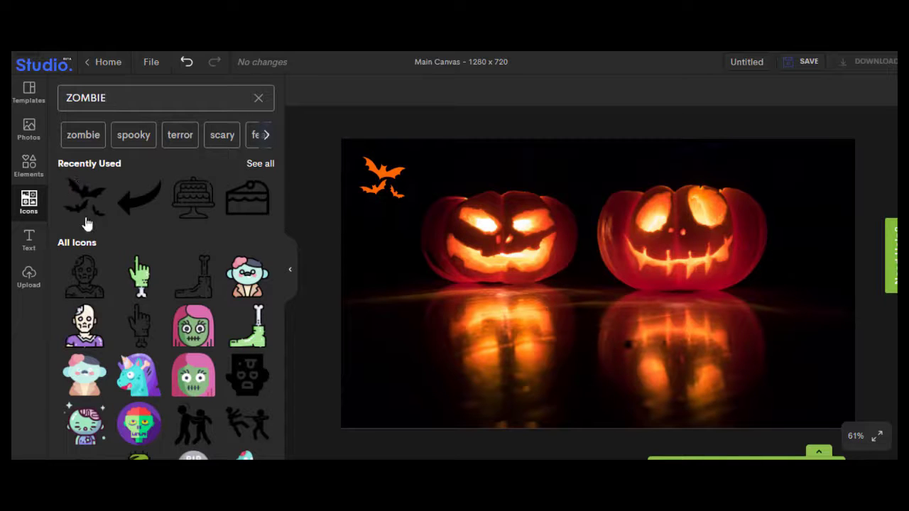
- Add the green zombie hand rising from brown soil and place it, reduced in size, in the canvas's lower-right corner
scroll(189, 342, "down", 5)
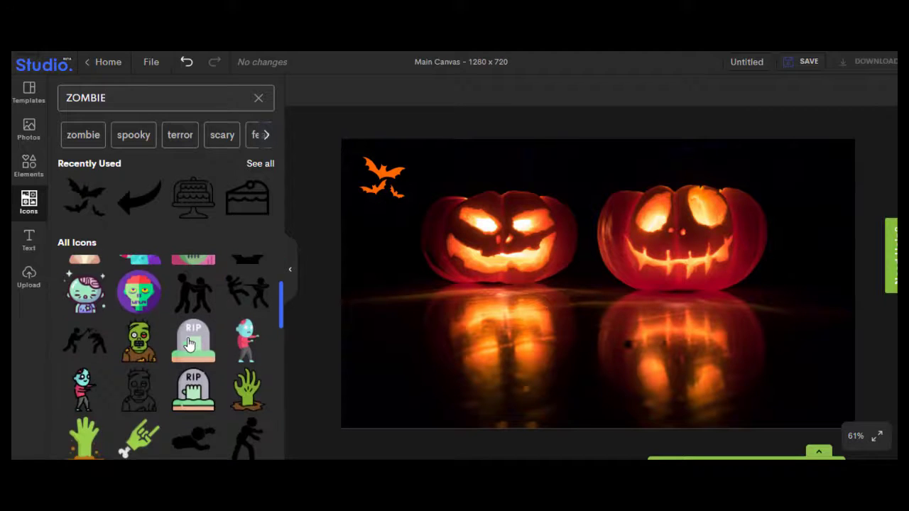
scroll(206, 320, "down", 5)
scroll(239, 316, "up", 1)
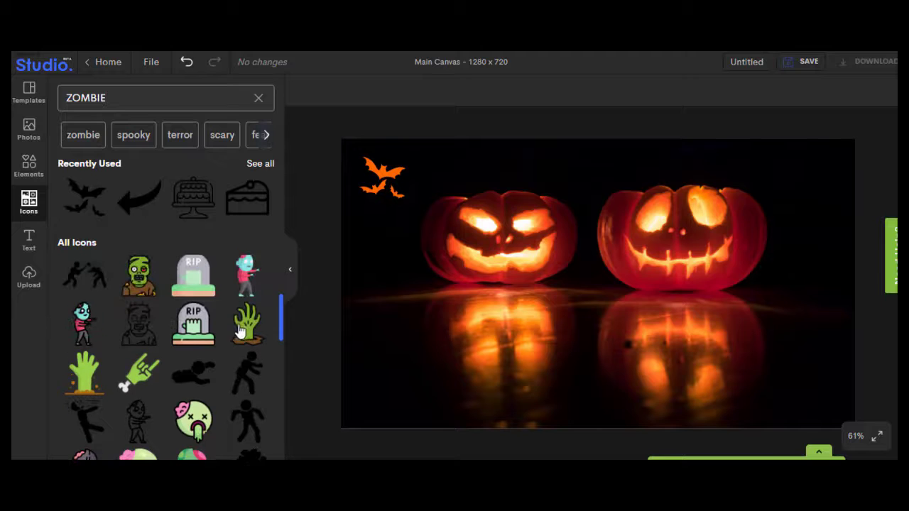
left_click(245, 331)
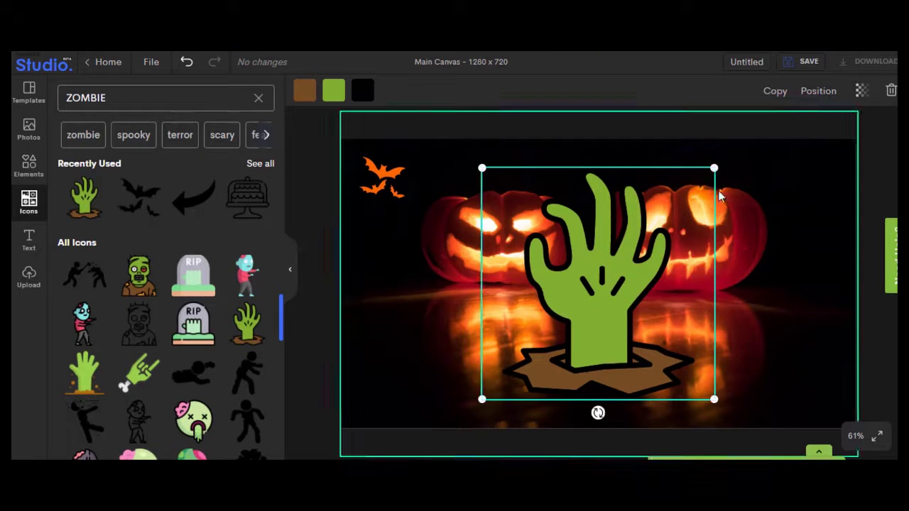
left_click_drag(714, 169, 815, 359)
left_click(861, 257)
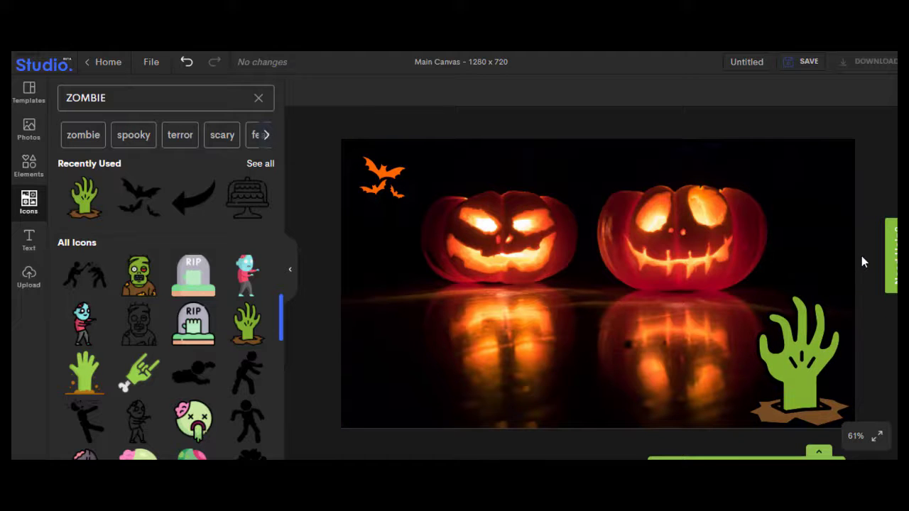
- Add the green zombie character icon and place it, reduced in size, in the canvas's lower-left corner
scroll(154, 339, "down", 1)
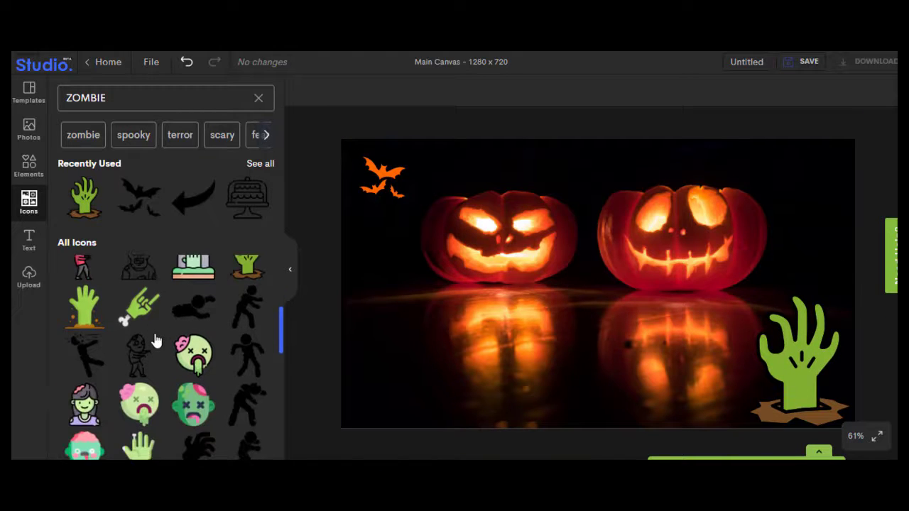
scroll(154, 339, "up", 1)
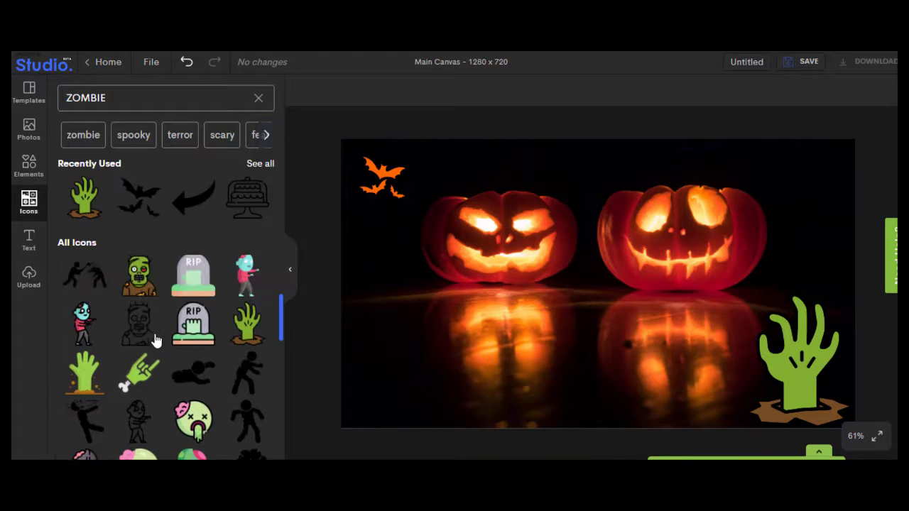
left_click(148, 291)
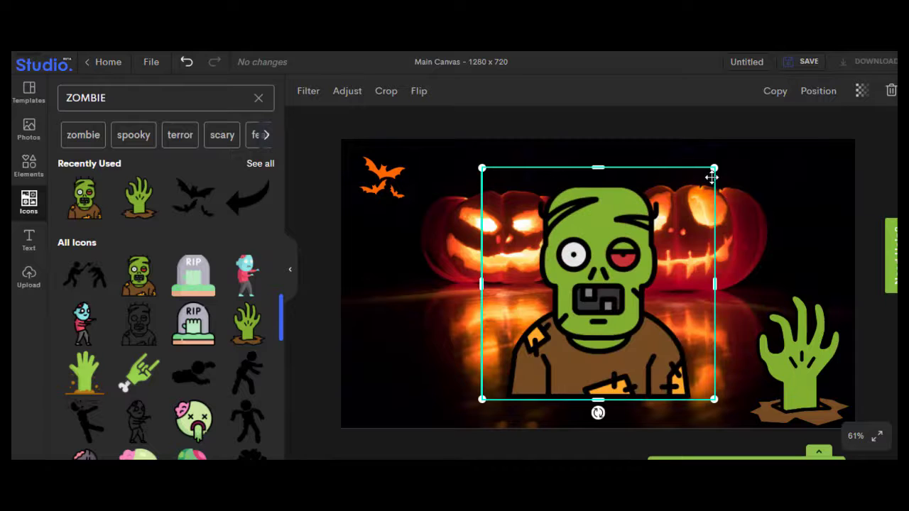
left_click_drag(712, 170, 599, 280)
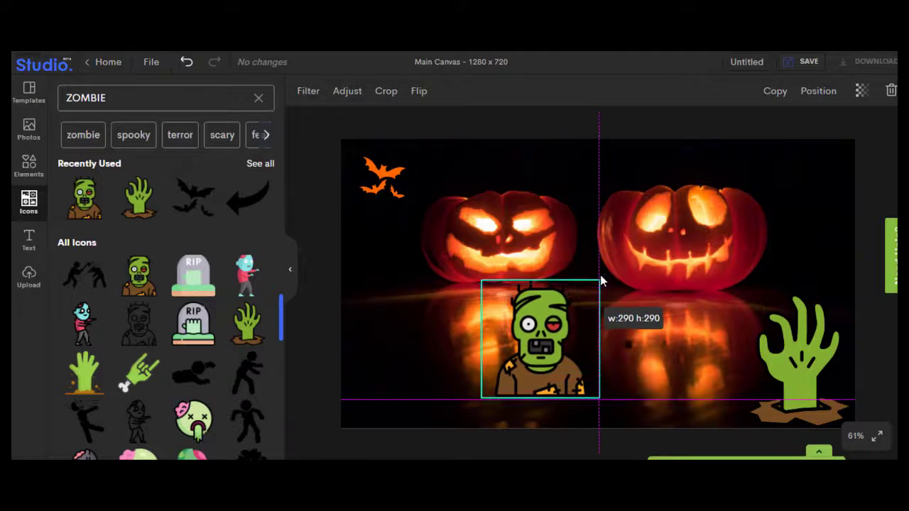
left_click_drag(555, 322, 404, 354)
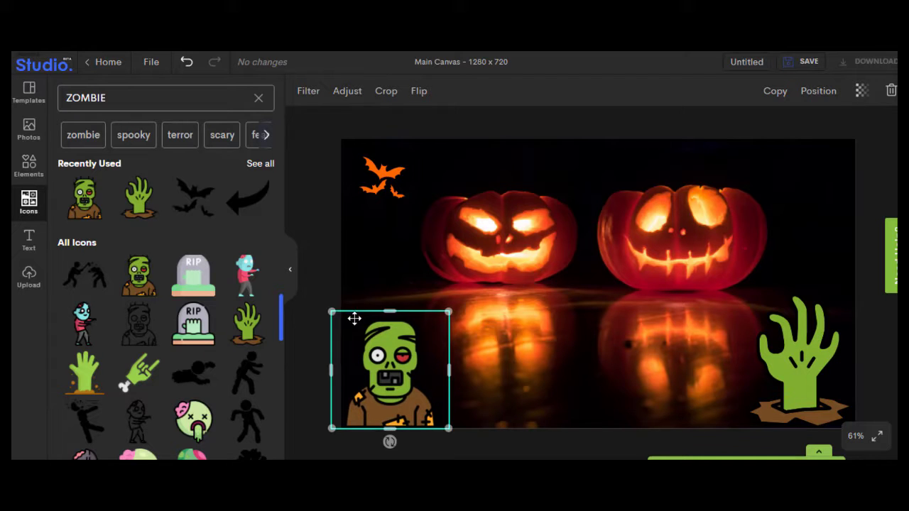
left_click(320, 272)
- Add the black outline zombie icon to the canvas and recolour it white #FFFFFF
left_click(139, 335)
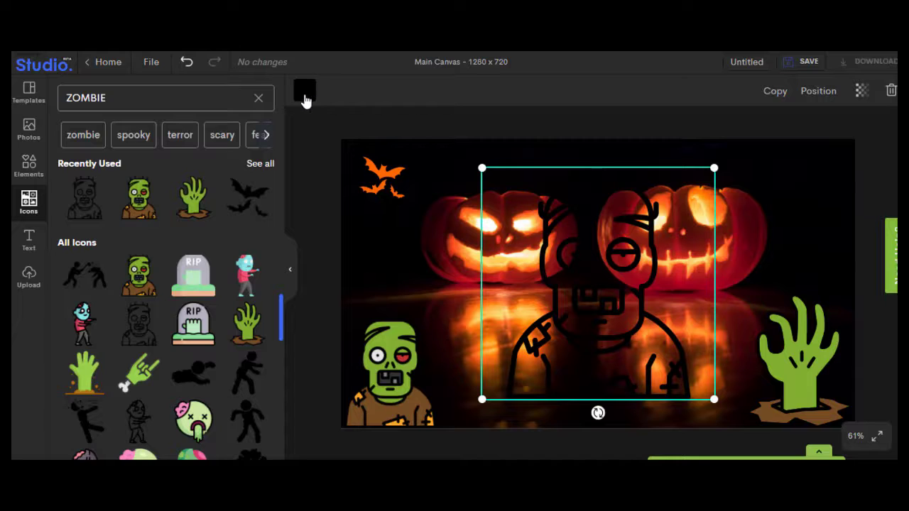
left_click(304, 92)
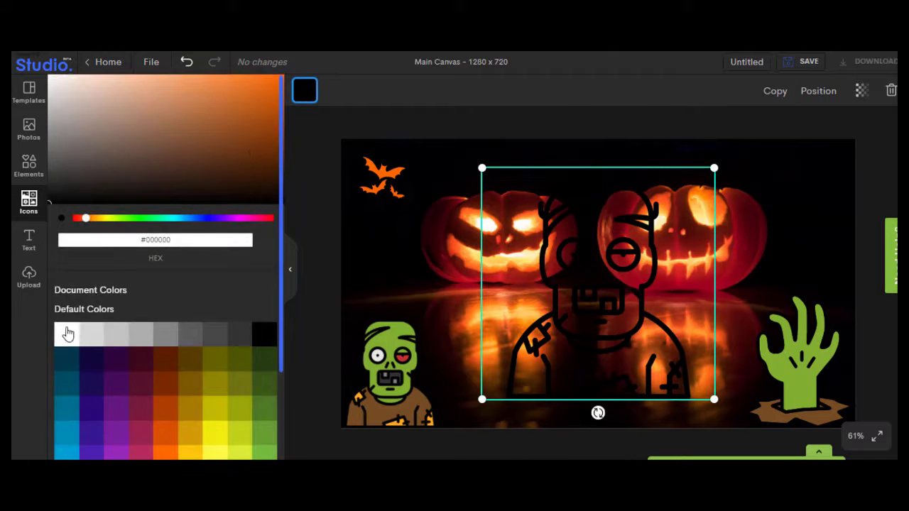
left_click(68, 334)
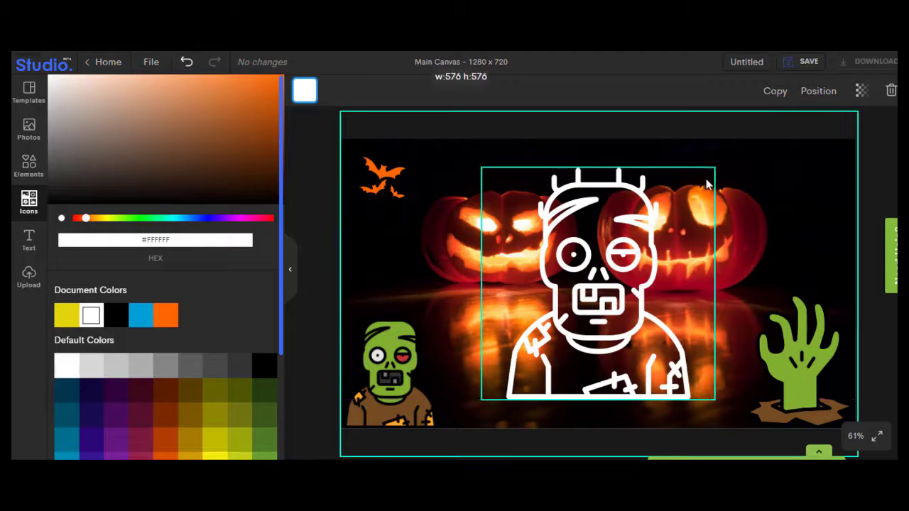
- Shrink the white outline zombie and place it beside the green zombie along the canvas's lower edge
left_click_drag(706, 184, 619, 263)
left_click_drag(564, 316, 519, 347)
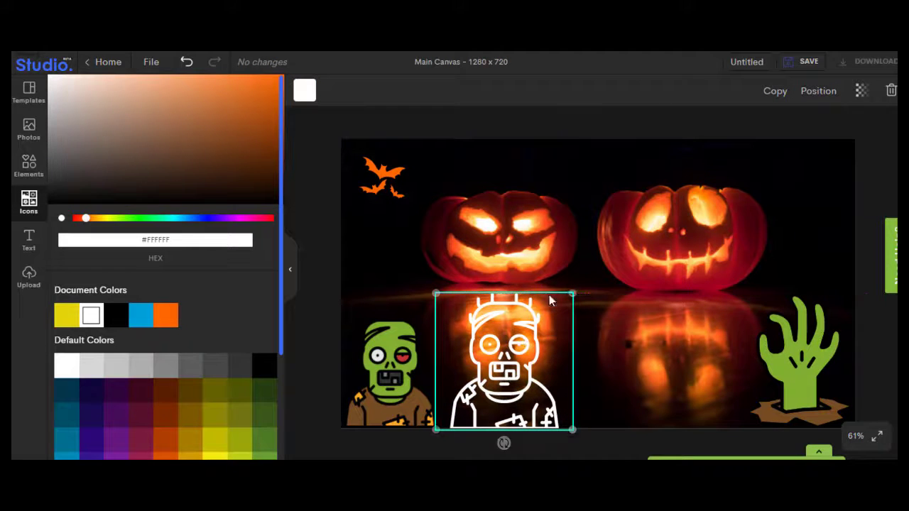
left_click_drag(573, 293, 548, 330)
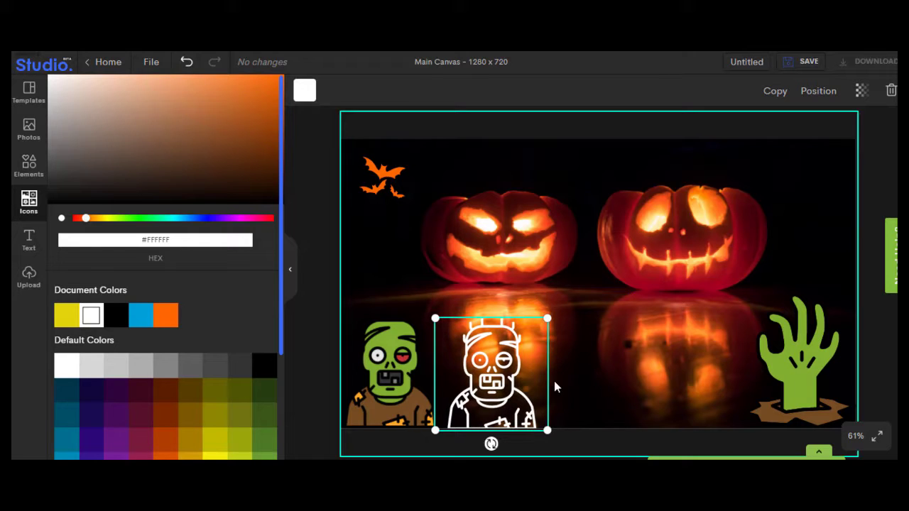
left_click(544, 447)
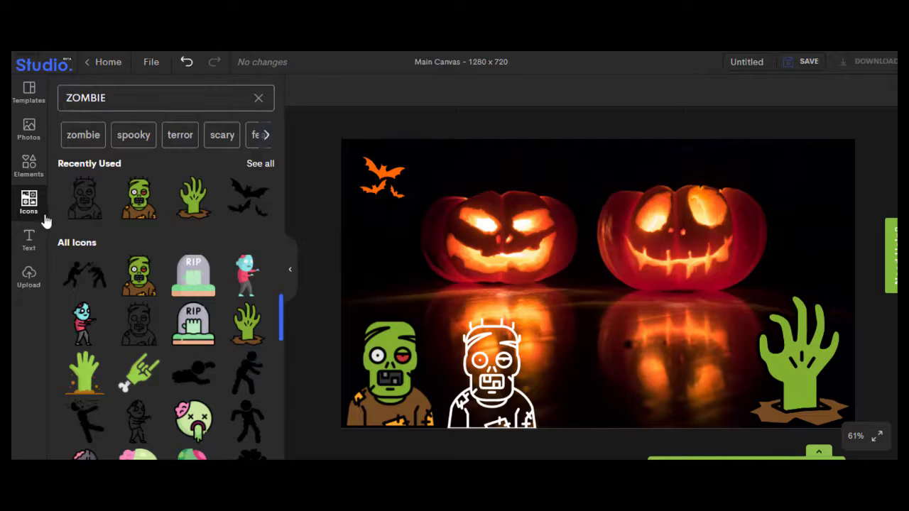
- Search the icon library for US FLAG
left_click(119, 97)
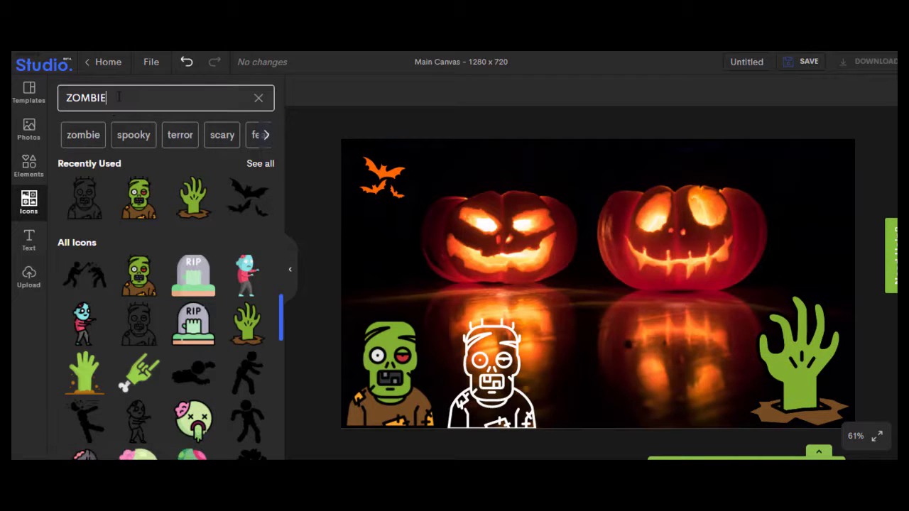
double_click(119, 98)
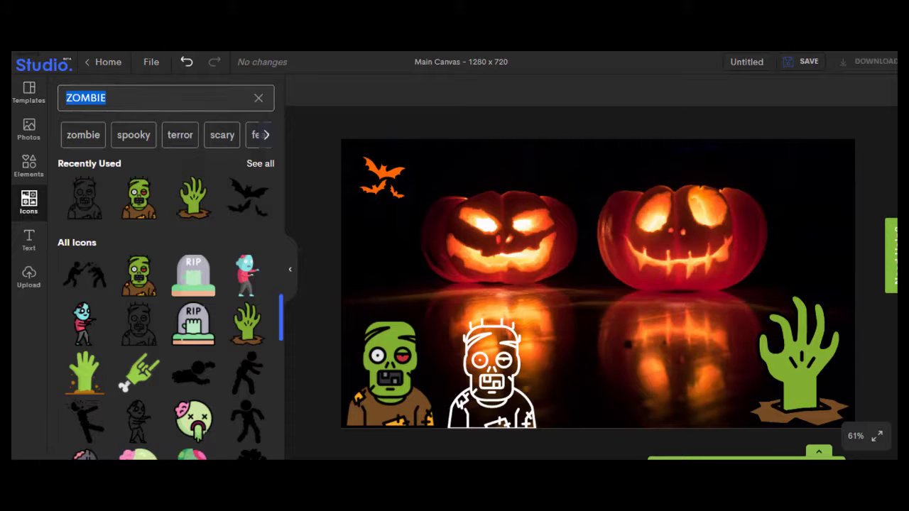
type("US ")
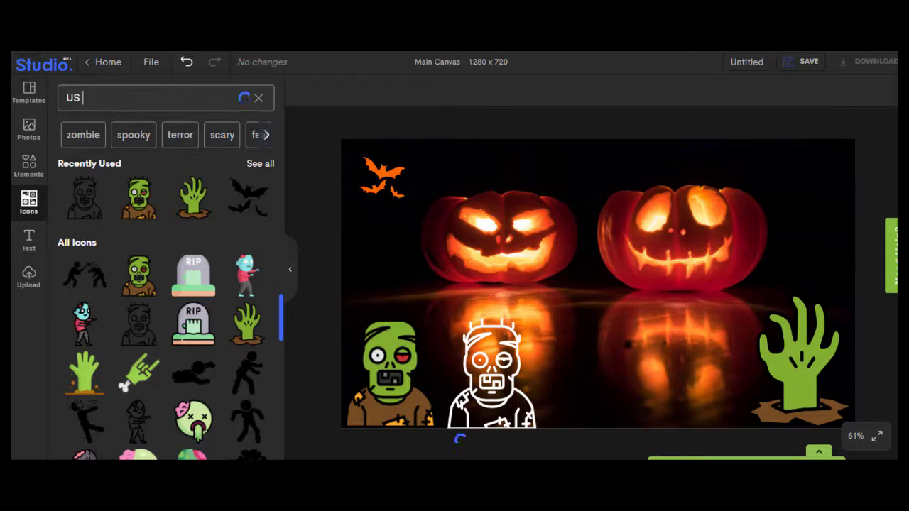
type("FLAG")
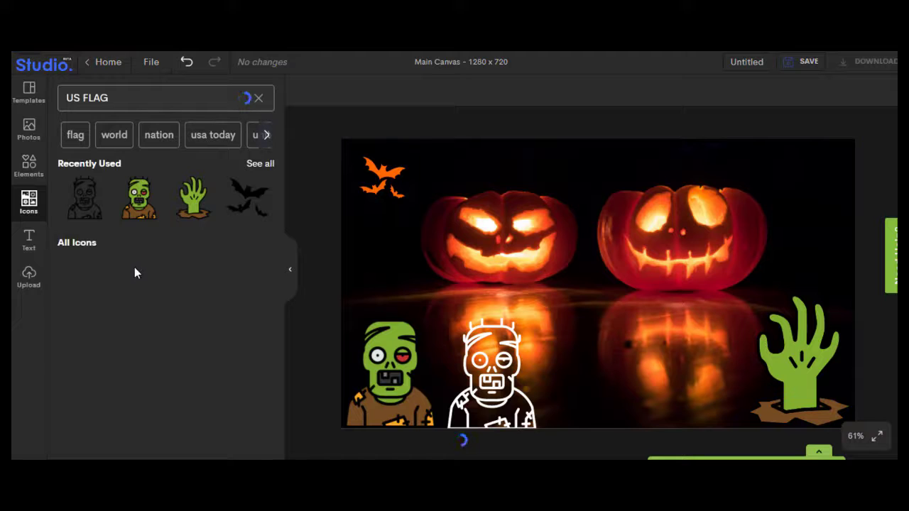
- Add the red and white striped top hat icon with the blue star band to the canvas and resize it
scroll(141, 302, "down", 2)
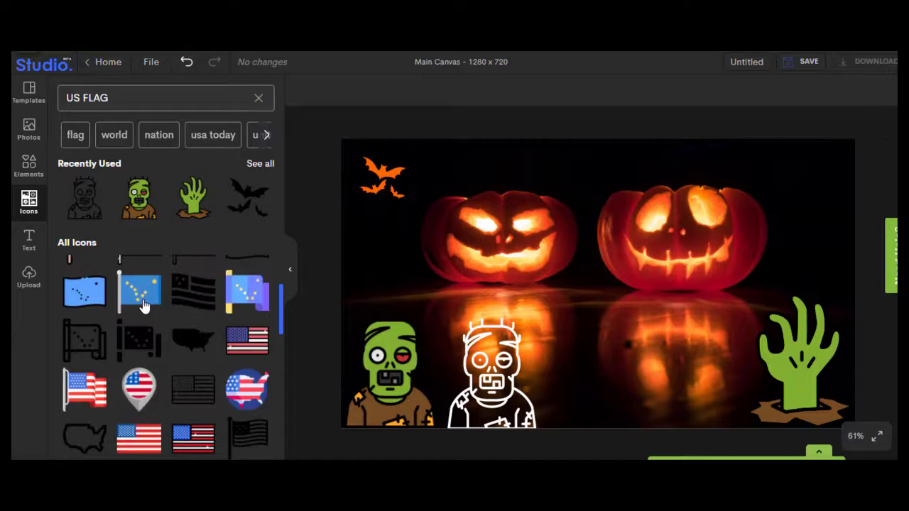
scroll(143, 300, "up", 2)
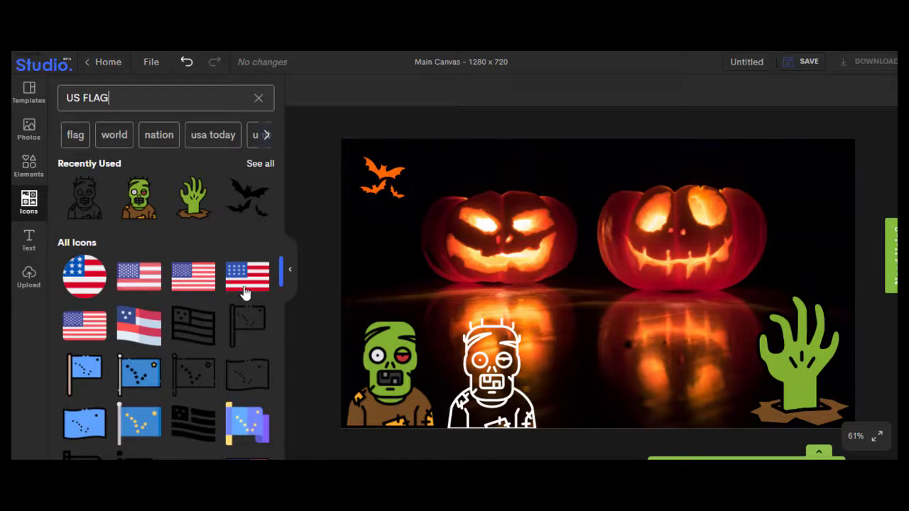
scroll(195, 330, "down", 5)
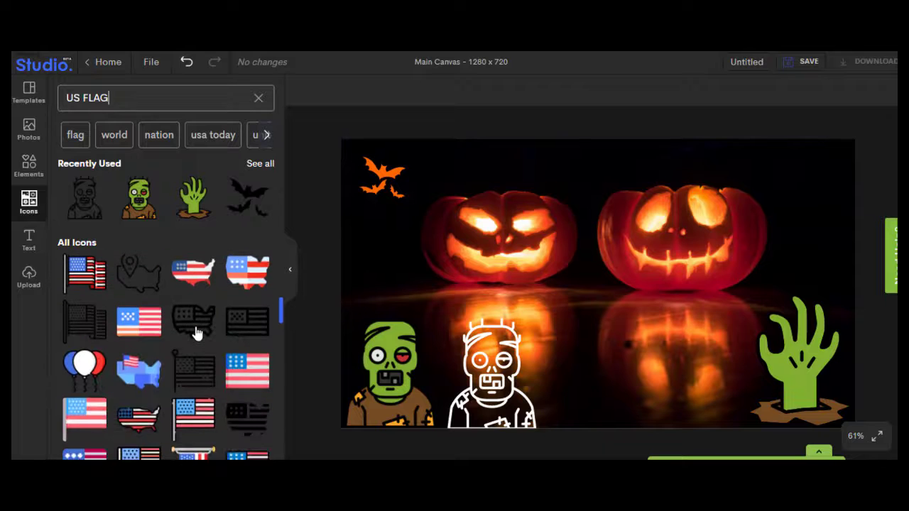
scroll(196, 332, "down", 3)
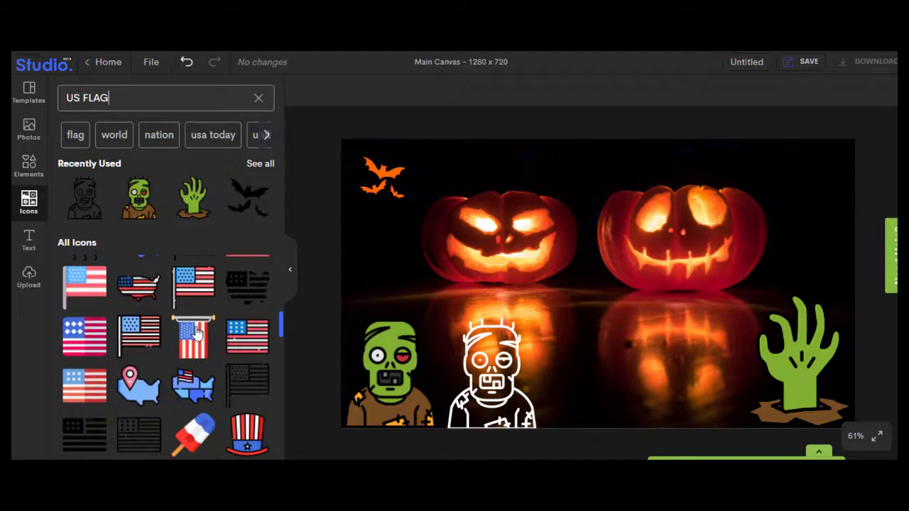
scroll(196, 334, "down", 1)
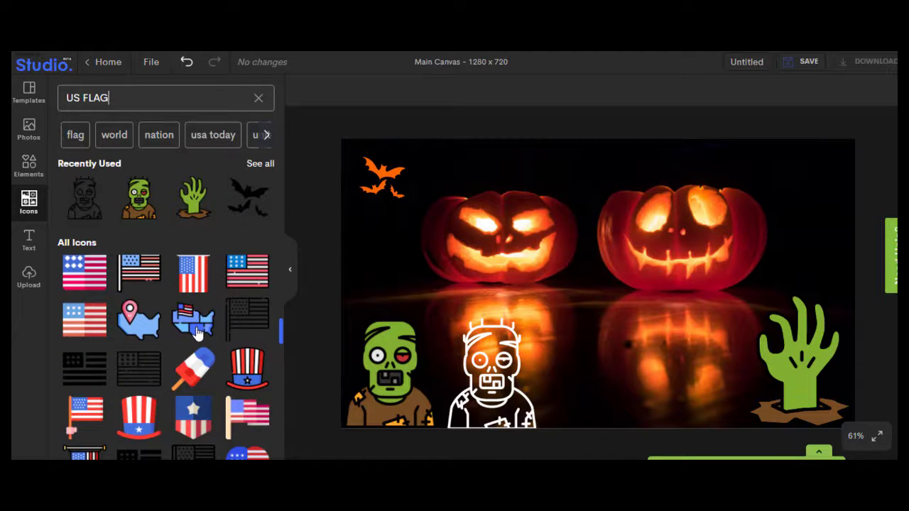
left_click(241, 379)
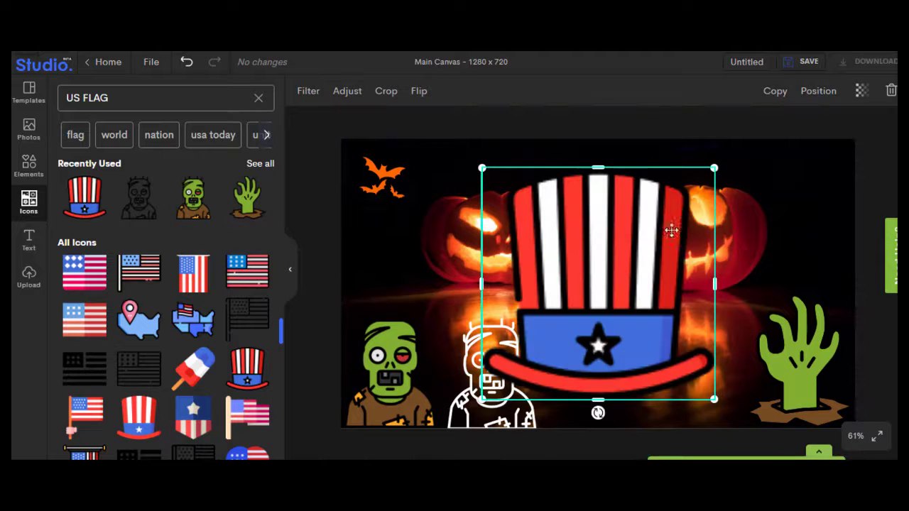
left_click_drag(714, 171, 828, 192)
left_click(607, 421)
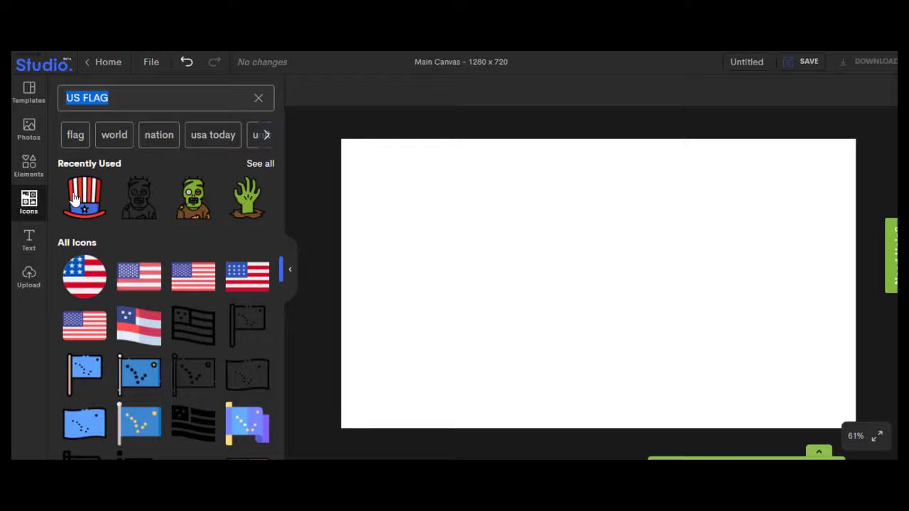
- Search the icon library for GREEN ONIONS
type("GREEN ")
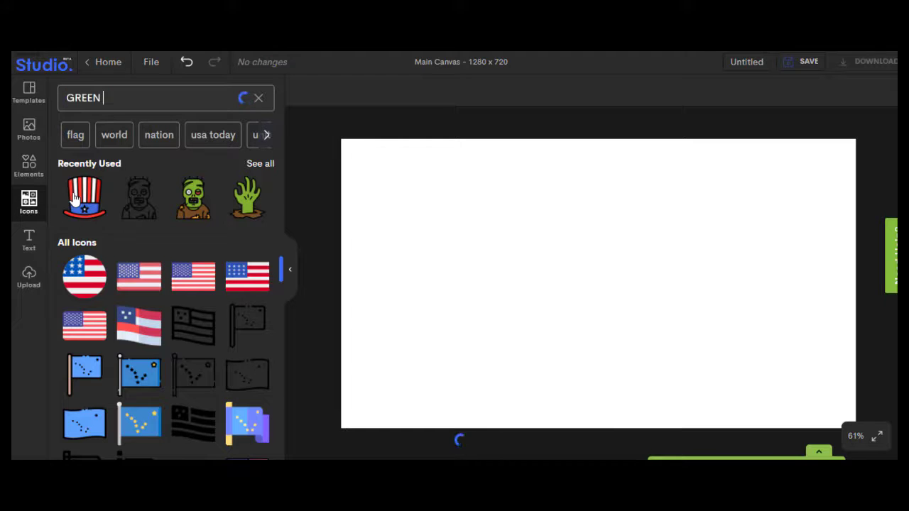
type("ONIONS")
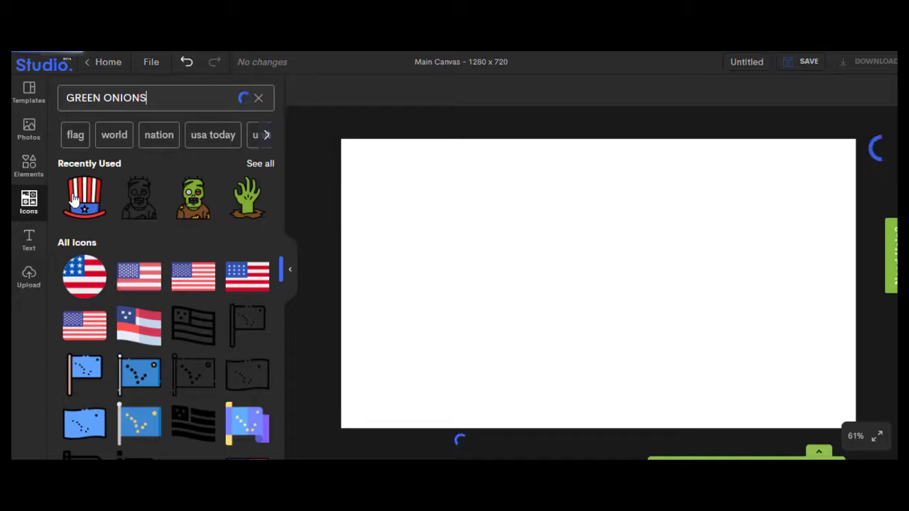
- Shorten the icon search term to ONIONS and look through the onion icons
left_click(105, 93)
key("BackSpace")
key("BackSpace")
key("BackSpace")
key("BackSpace")
key("BackSpace")
key("BackSpace")
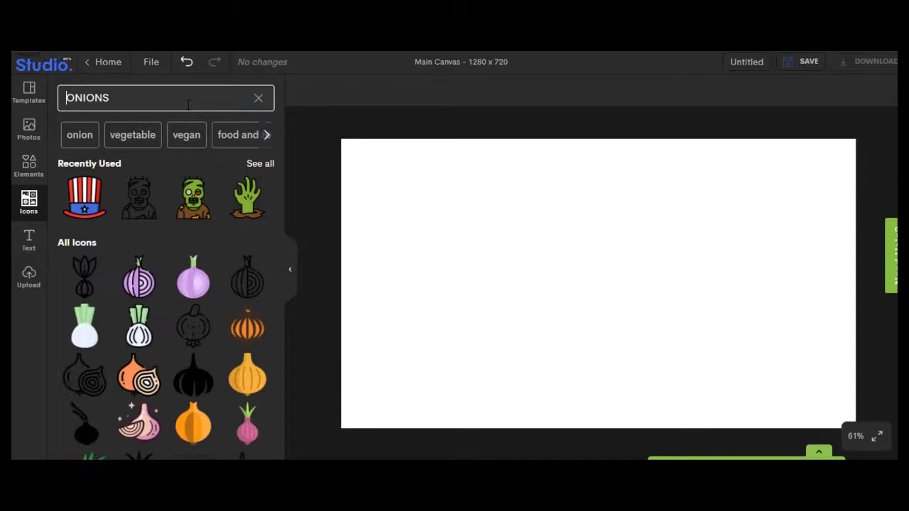
scroll(205, 384, "down", 5)
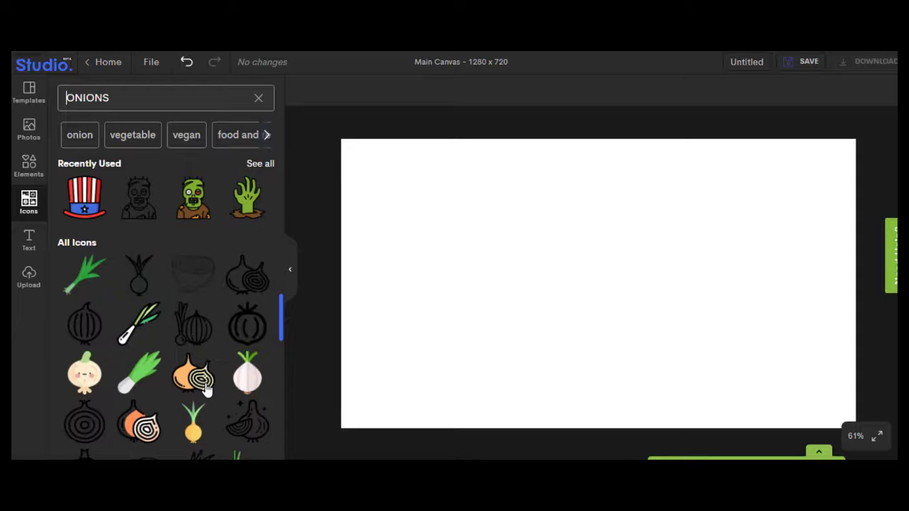
scroll(205, 390, "down", 10)
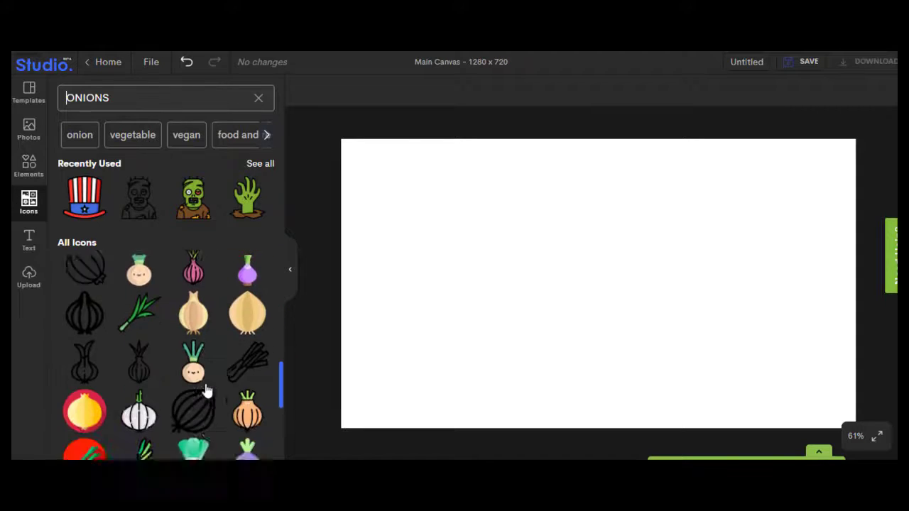
scroll(205, 403, "down", 10)
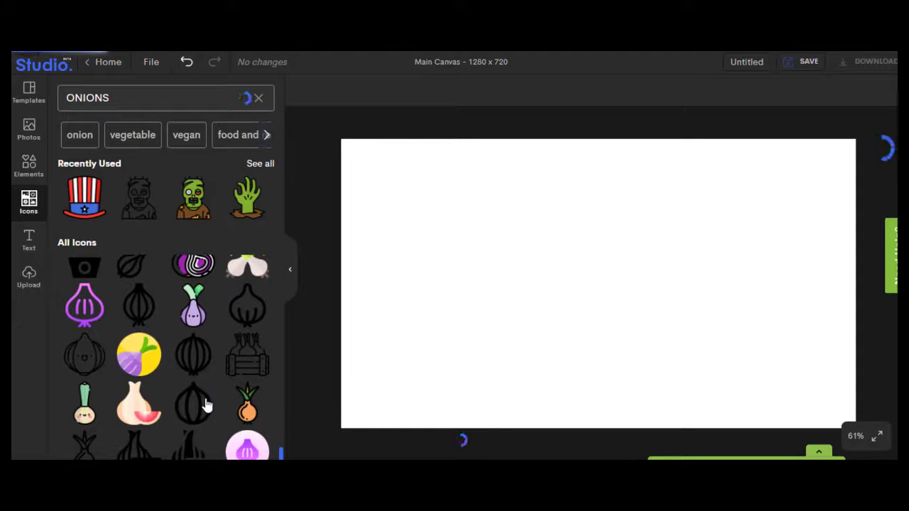
scroll(207, 405, "up", 17)
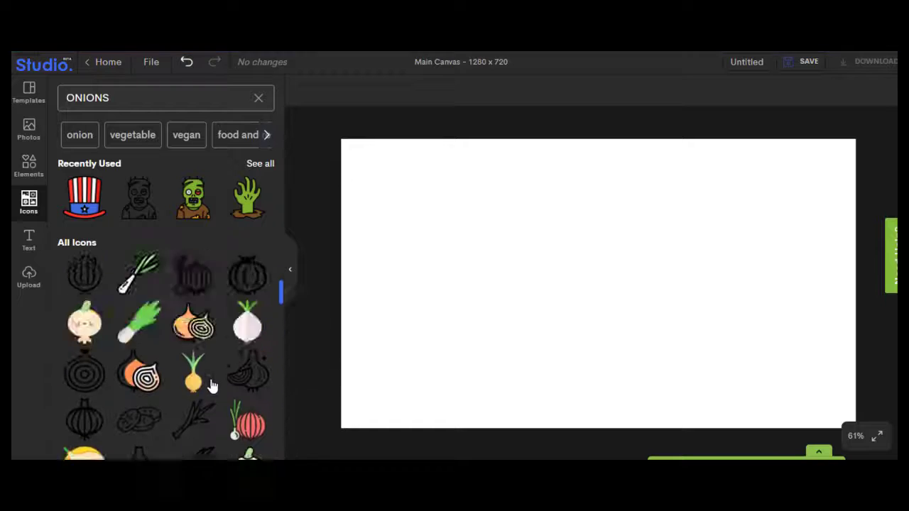
- Search the icon library for MOTOCROSS and look through the motorbike and helmet icons
key("ctrl+a")
type("MOT")
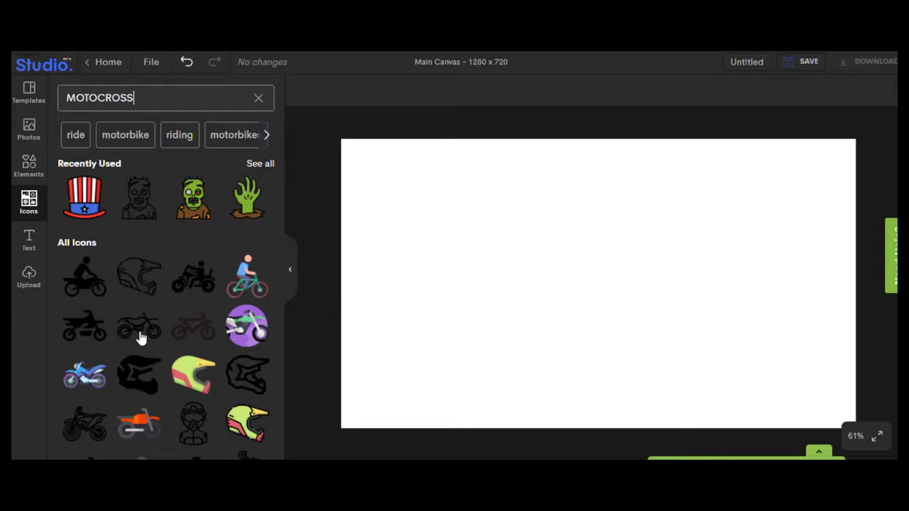
scroll(189, 347, "down", 2)
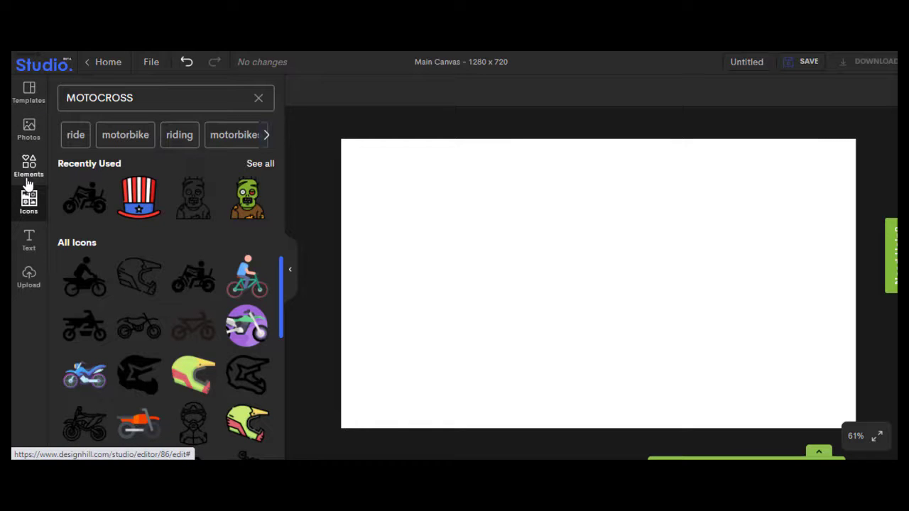
- Open the text options and look through the available text templates
left_click(33, 136)
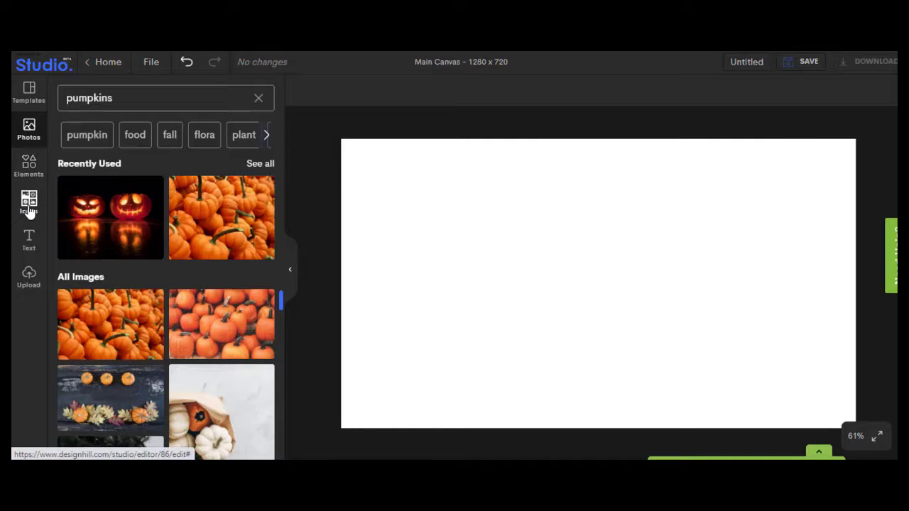
left_click(27, 239)
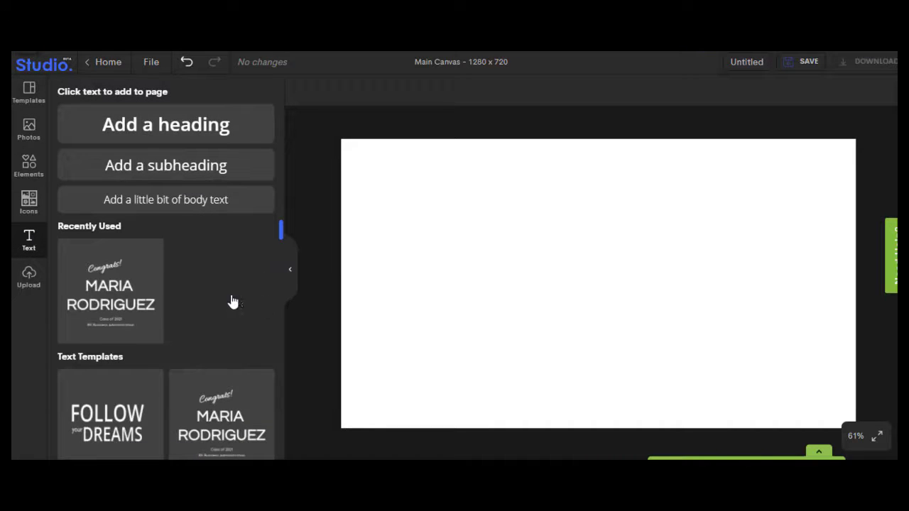
scroll(186, 377, "down", 8)
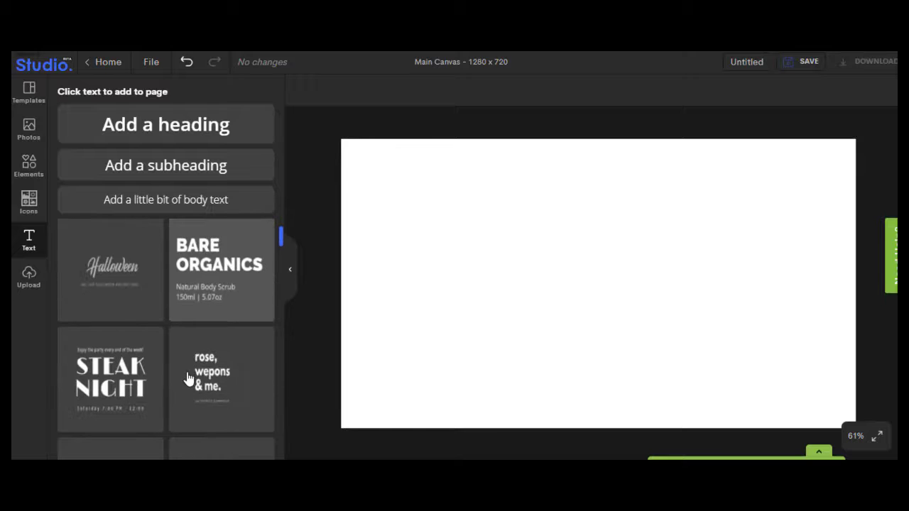
scroll(143, 365, "up", 8)
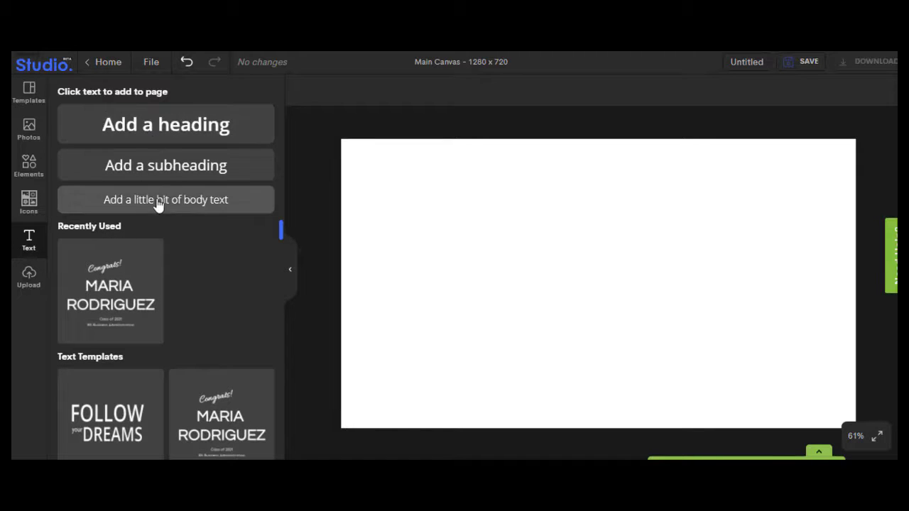
- Try out an enlarged heading reading TYPE ANYTHING on the blank canvas and delete it
left_click(164, 142)
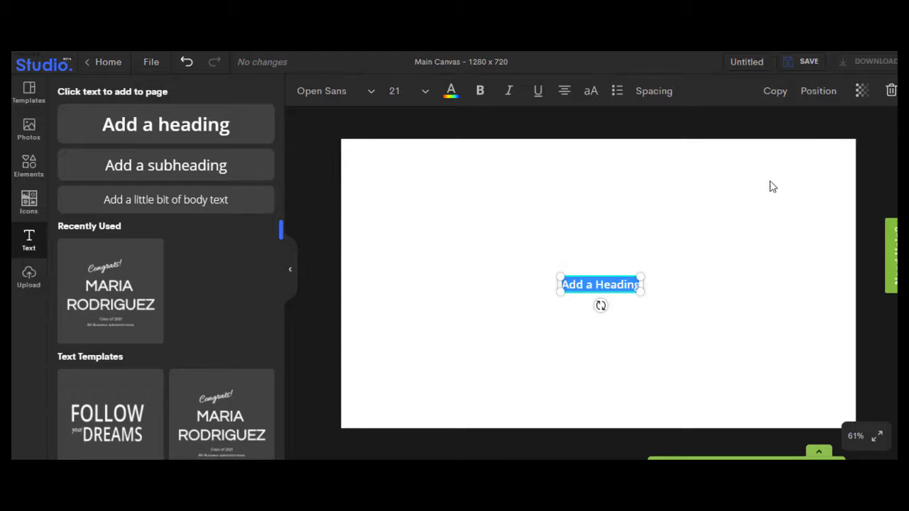
left_click_drag(641, 273, 693, 265)
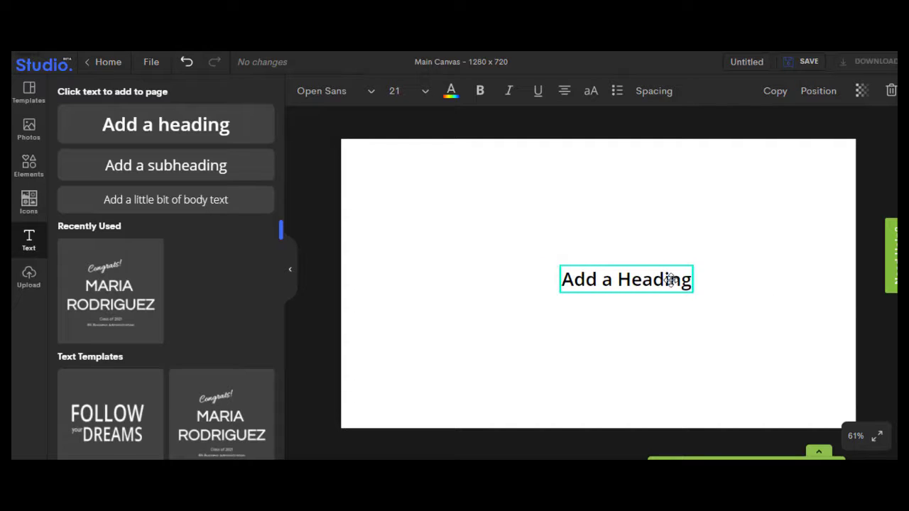
double_click(670, 281)
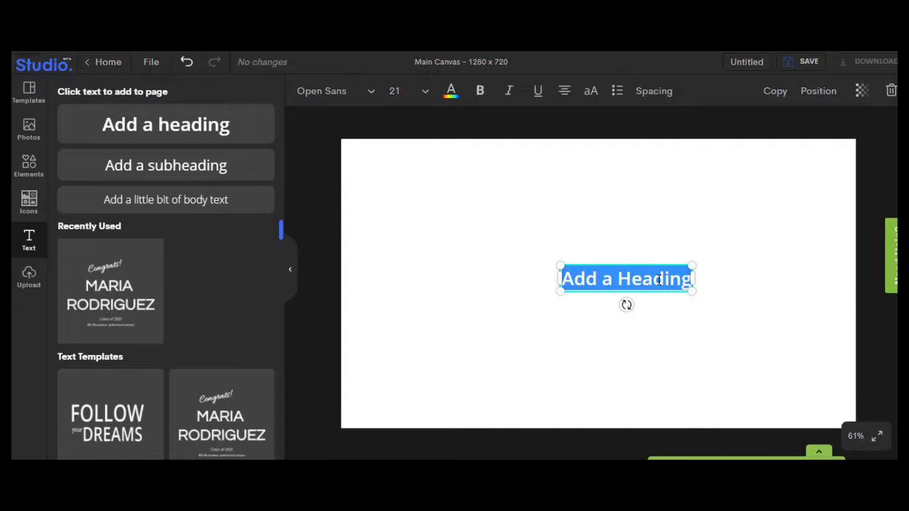
key("BackSpace")
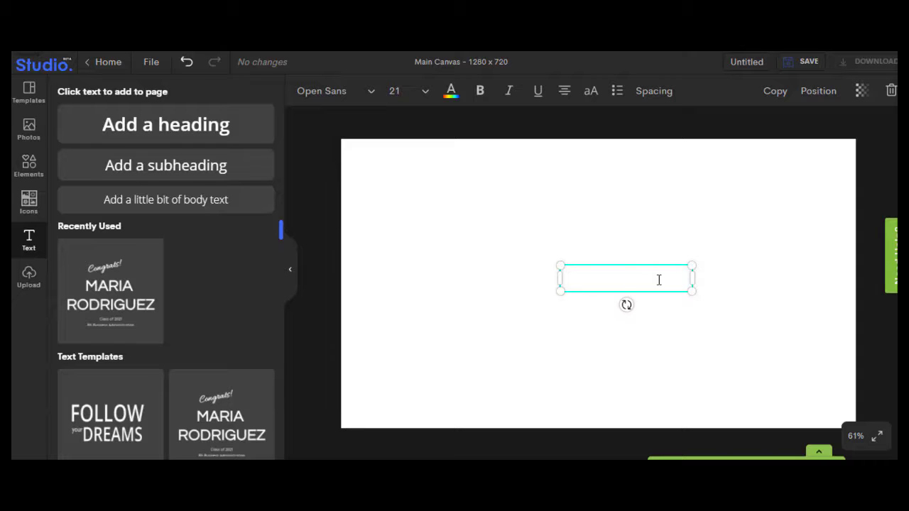
type("TYPE ANYTHING")
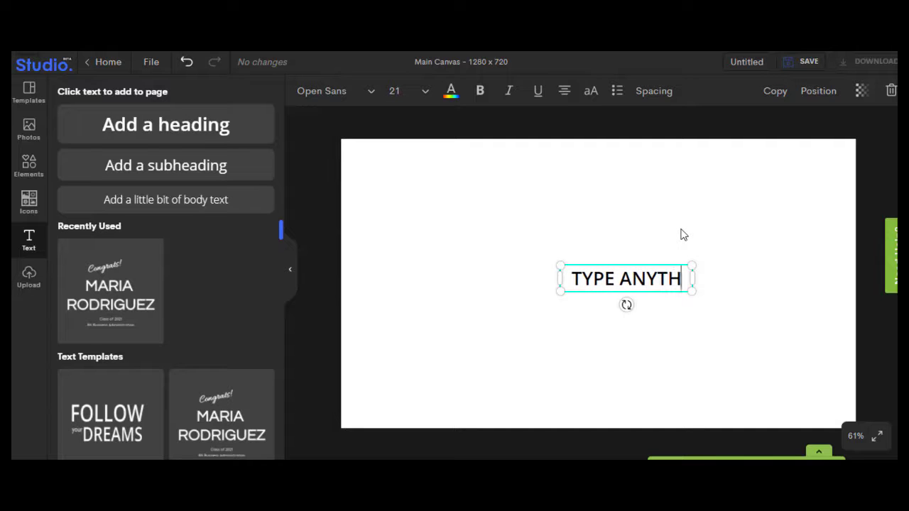
left_click(891, 91)
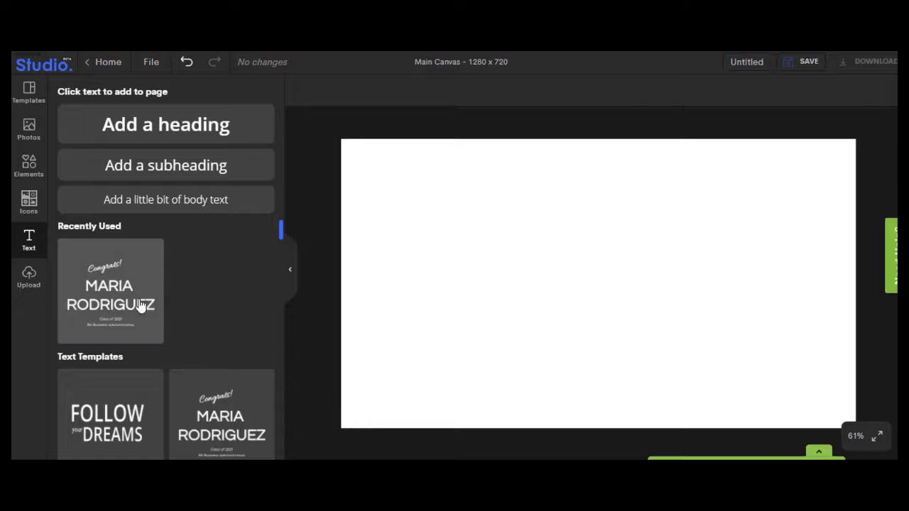
- Add the uploaded photo of googly-eyed treats on a black plate to the canvas and resize it from its corners
left_click(29, 277)
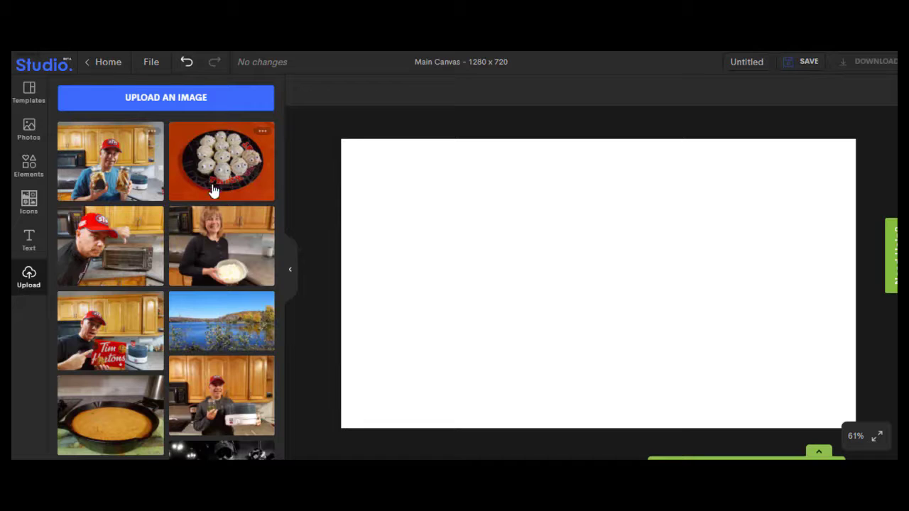
scroll(175, 325, "down", 2)
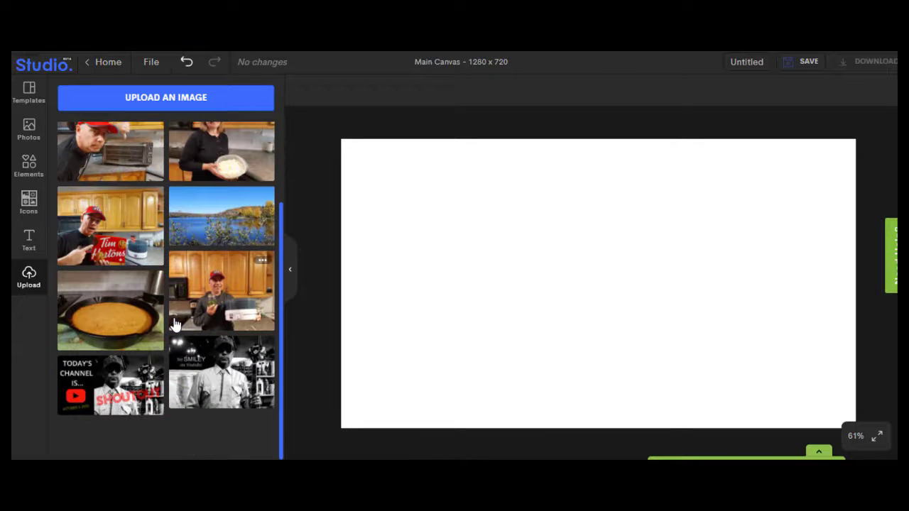
scroll(174, 323, "up", 2)
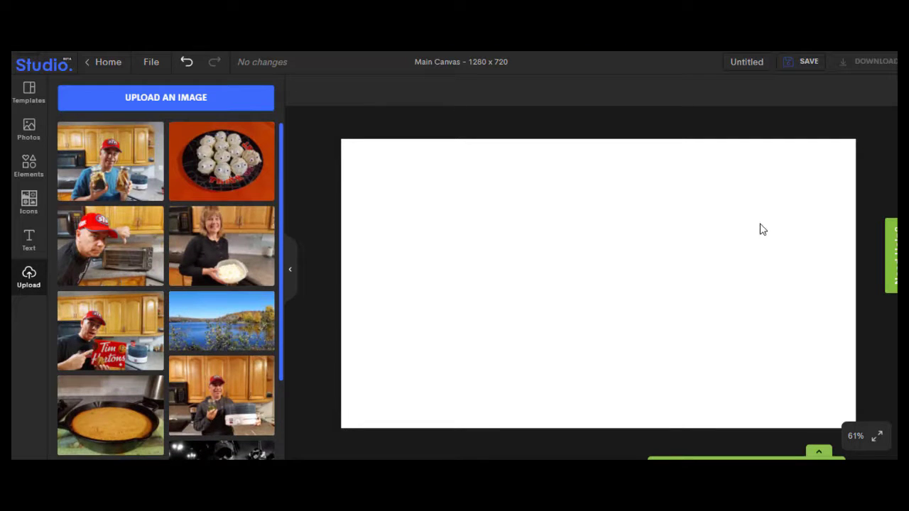
left_click(269, 183)
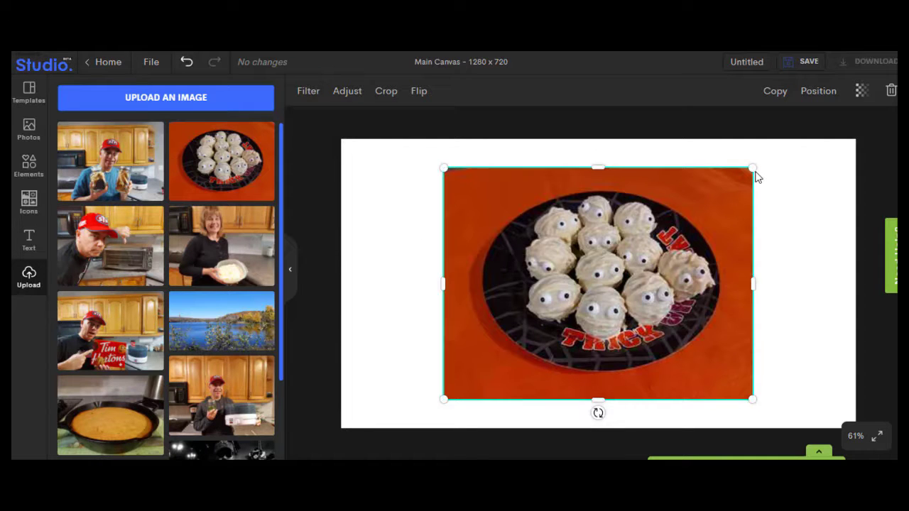
left_click_drag(754, 170, 809, 154)
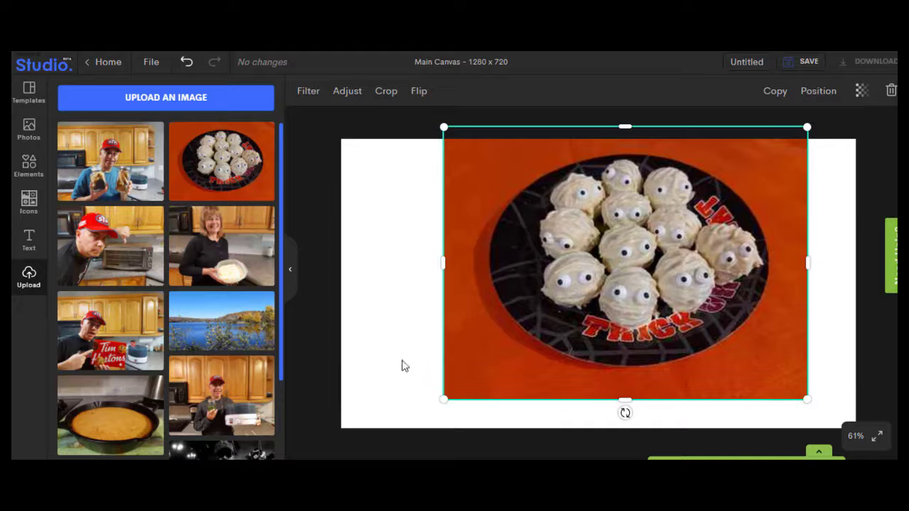
left_click_drag(443, 400, 493, 362)
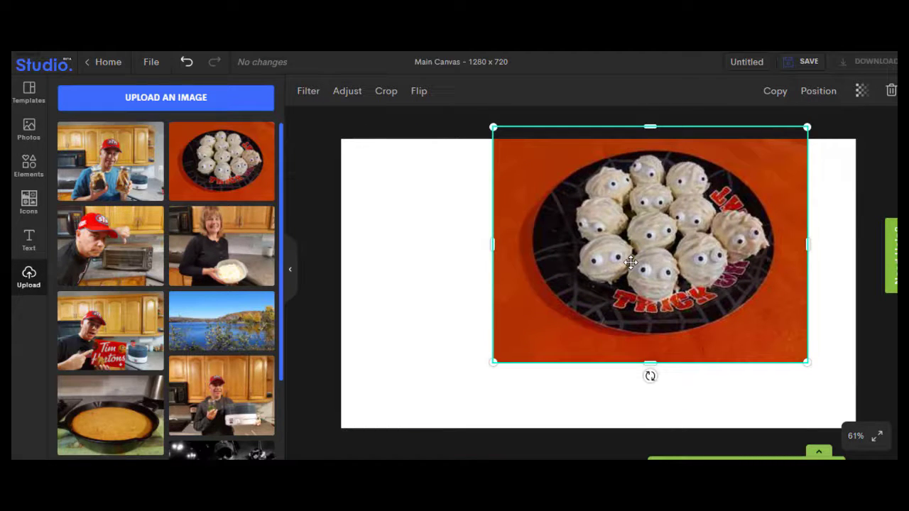